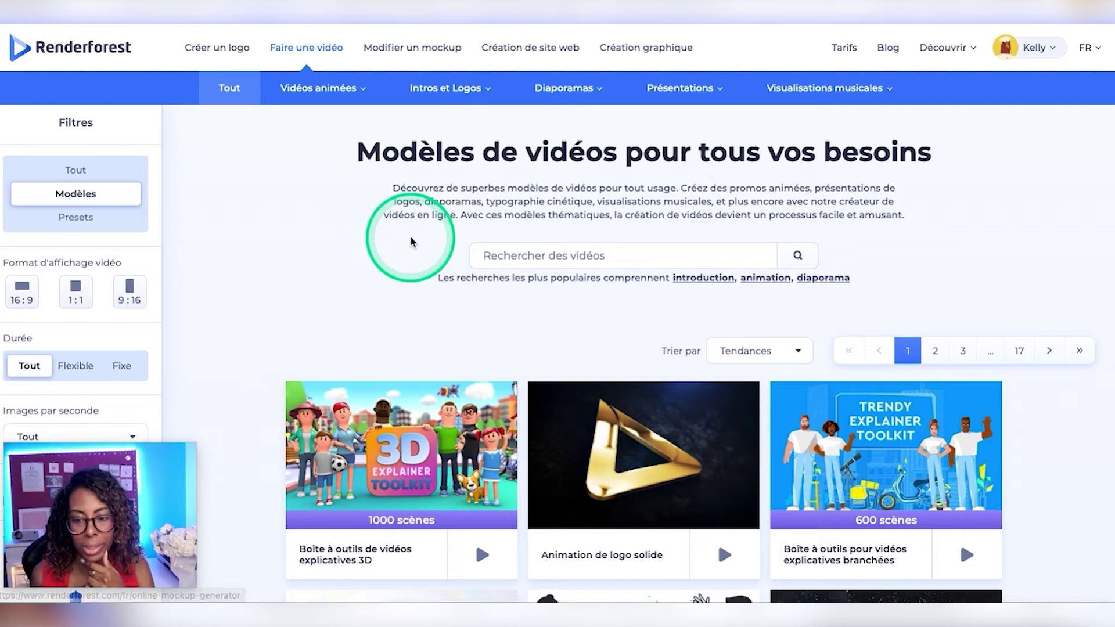
# Step: Look over the video template gallery and the subcategories offered for animated videos
pyautogui.scroll(-1, 346, 278)
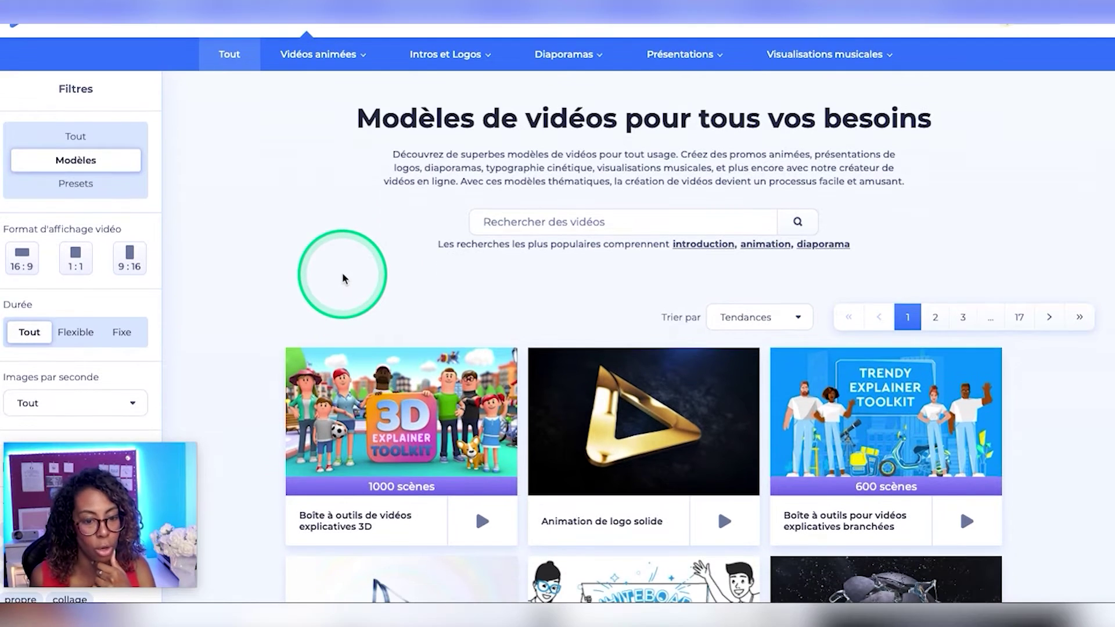
pyautogui.scroll(-3, 347, 268)
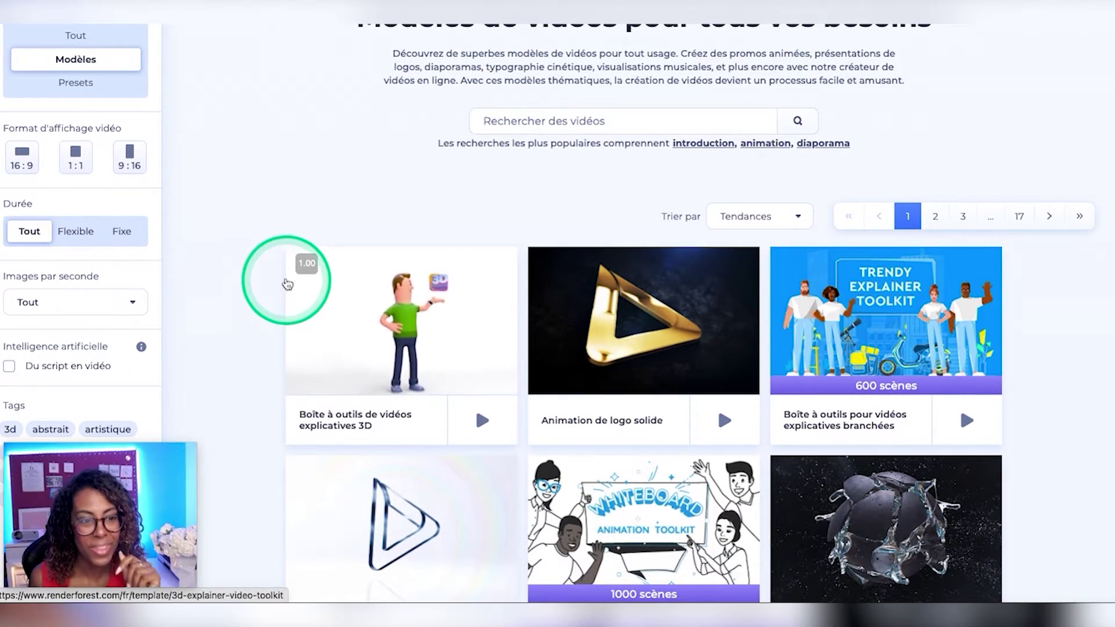
pyautogui.scroll(4, 283, 266)
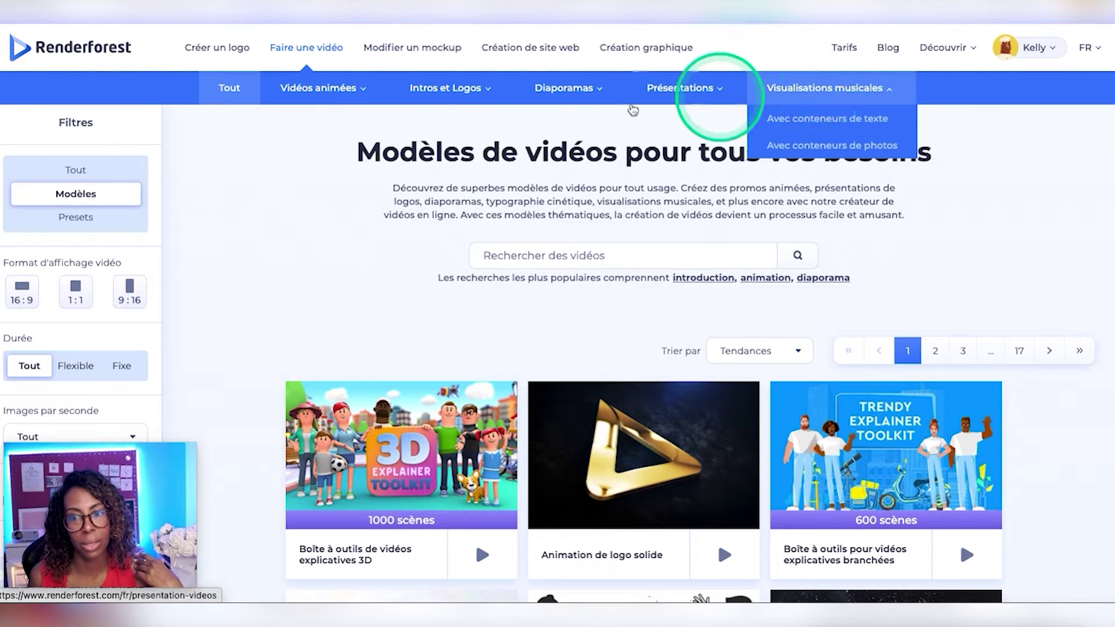
pyautogui.moveTo(318, 88)
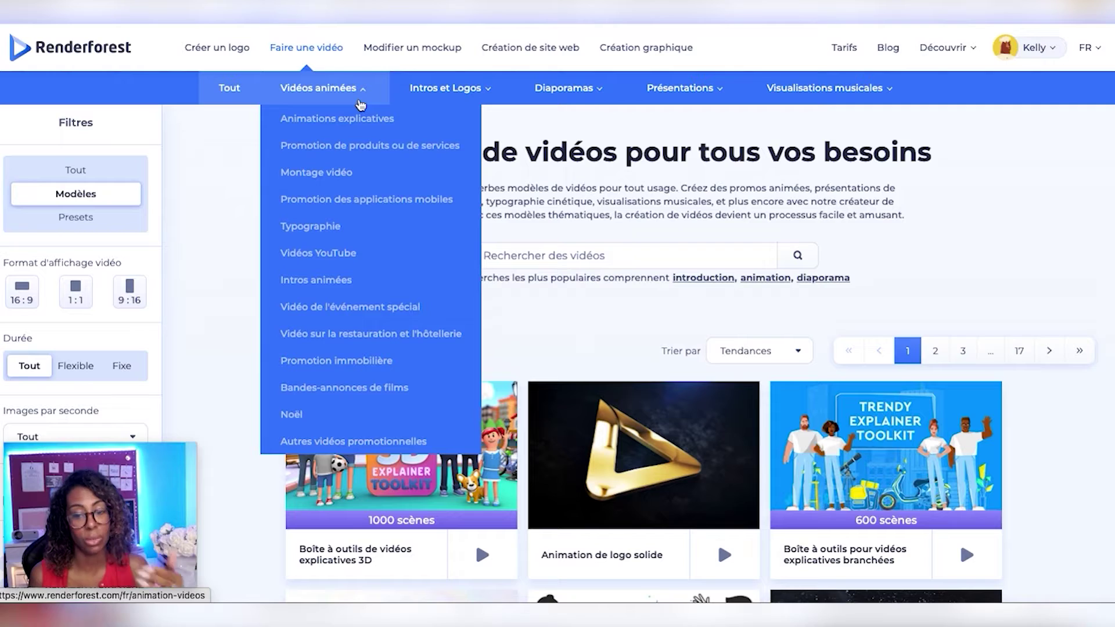
pyautogui.click(241, 243)
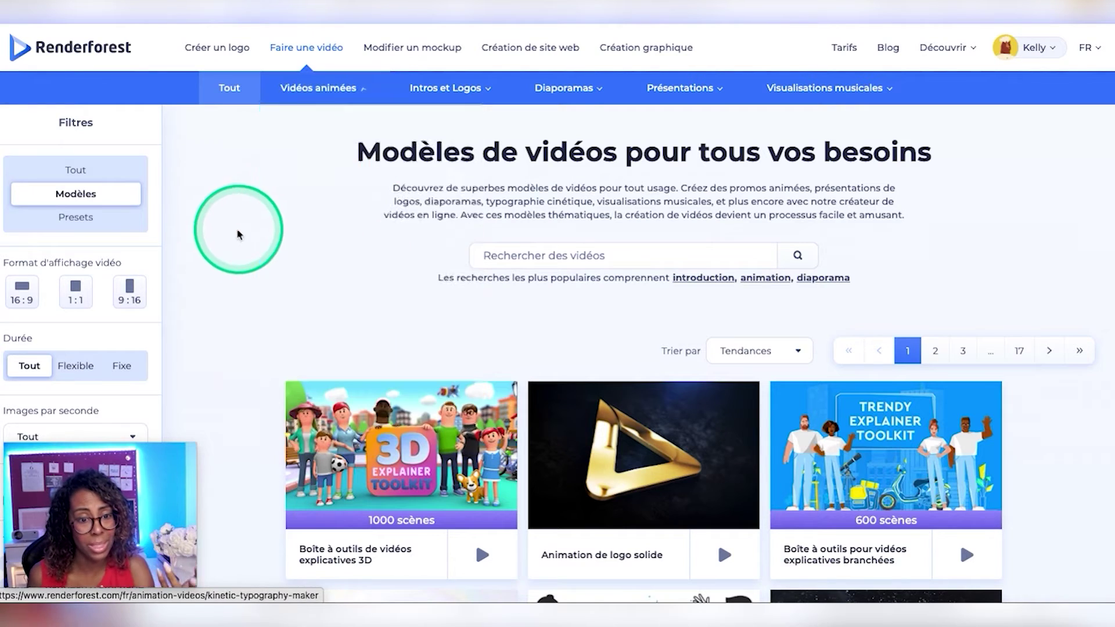
# Step: Preview the whiteboard animation, trendy explainer, 3D explainer and solid logo templates in the gallery
pyautogui.scroll(-1, 248, 255)
pyautogui.scroll(-4, 247, 255)
pyautogui.click(710, 424)
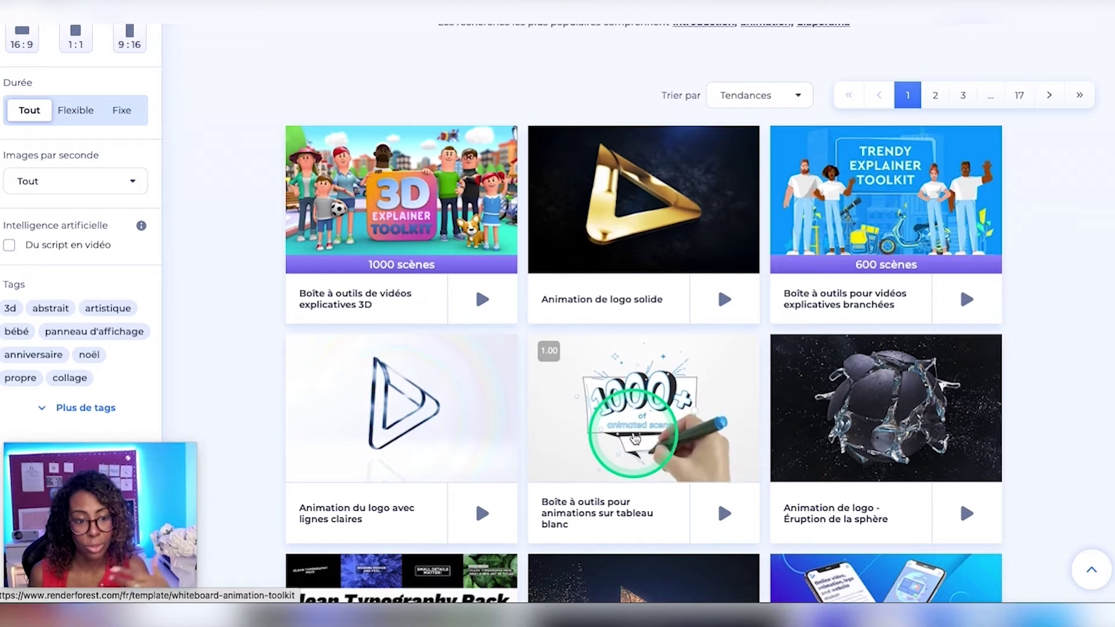
pyautogui.moveTo(836, 232)
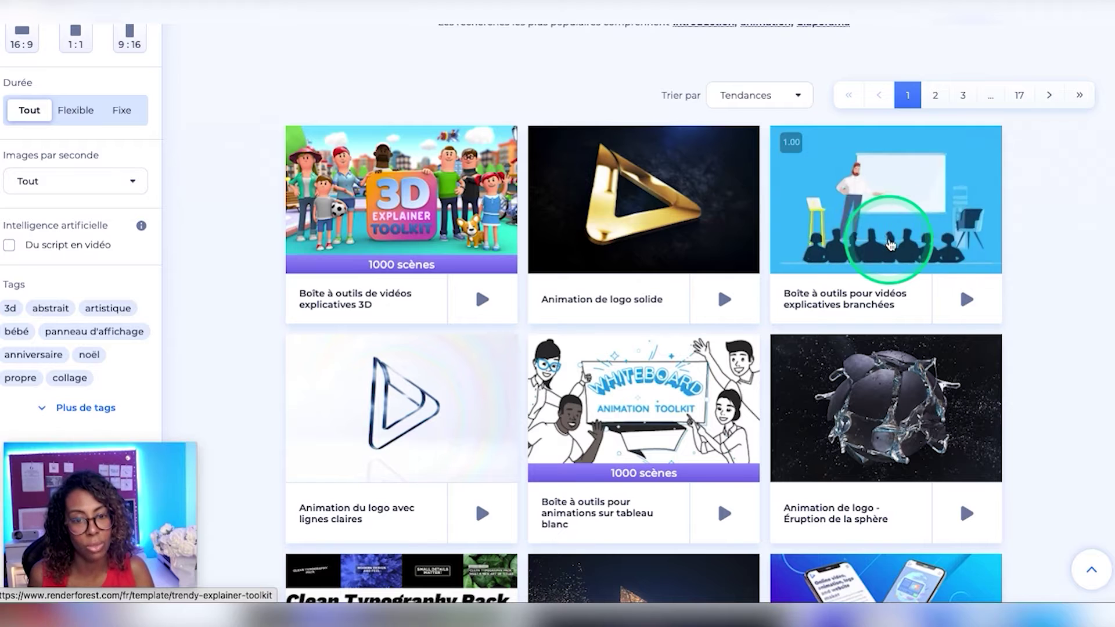
pyautogui.moveTo(380, 208)
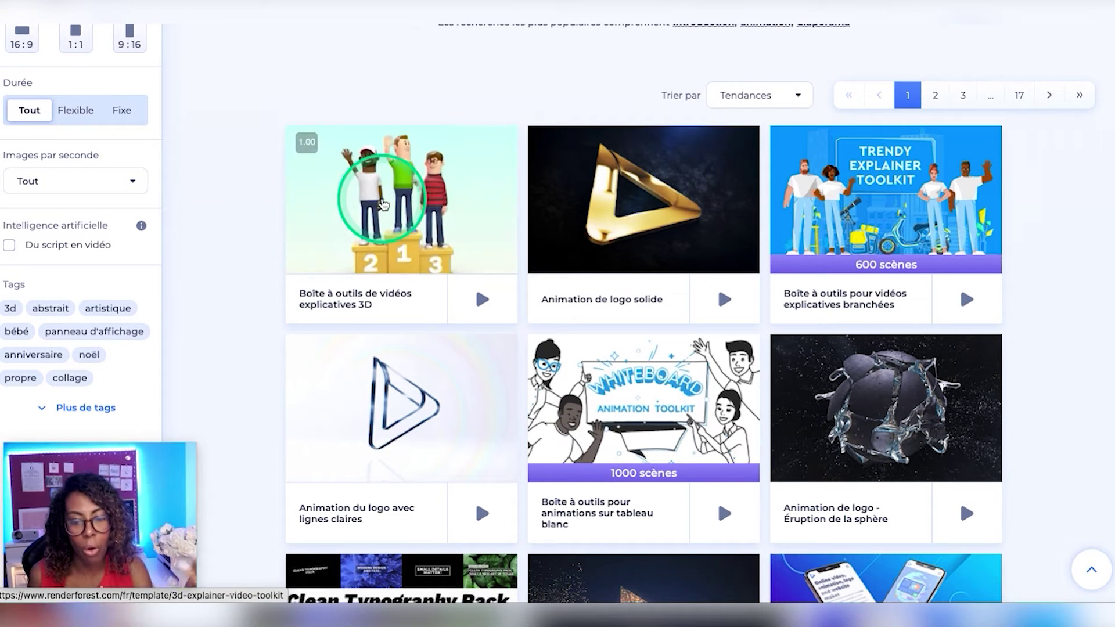
pyautogui.moveTo(677, 232)
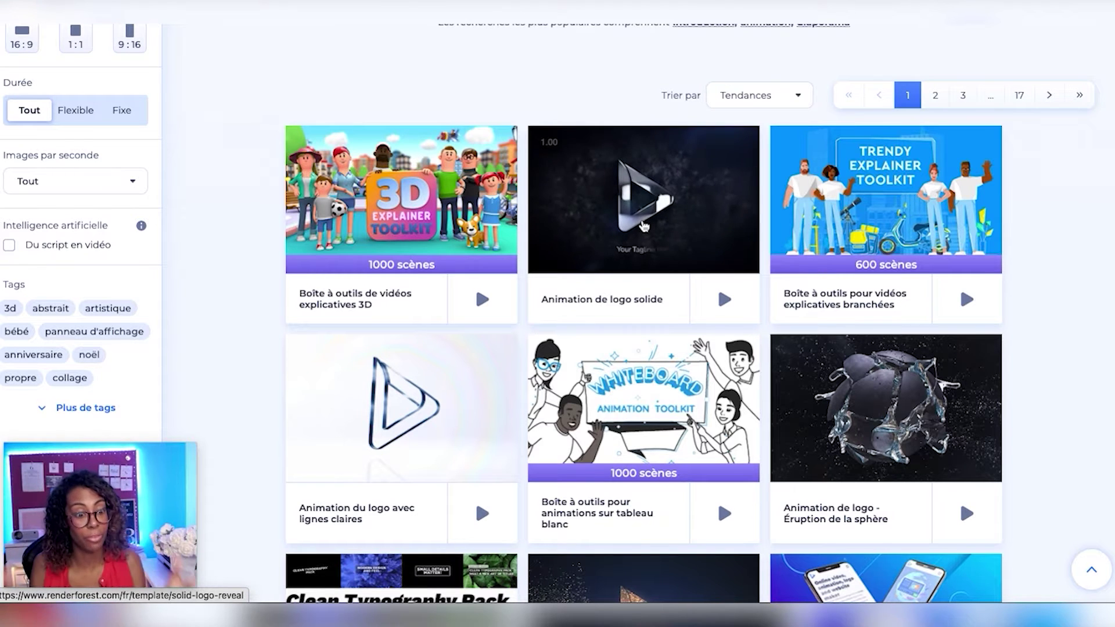
# Step: Preview the glitter dust logo animation and the "Pack de typographie simple" template further down the gallery
pyautogui.scroll(-2, 652, 237)
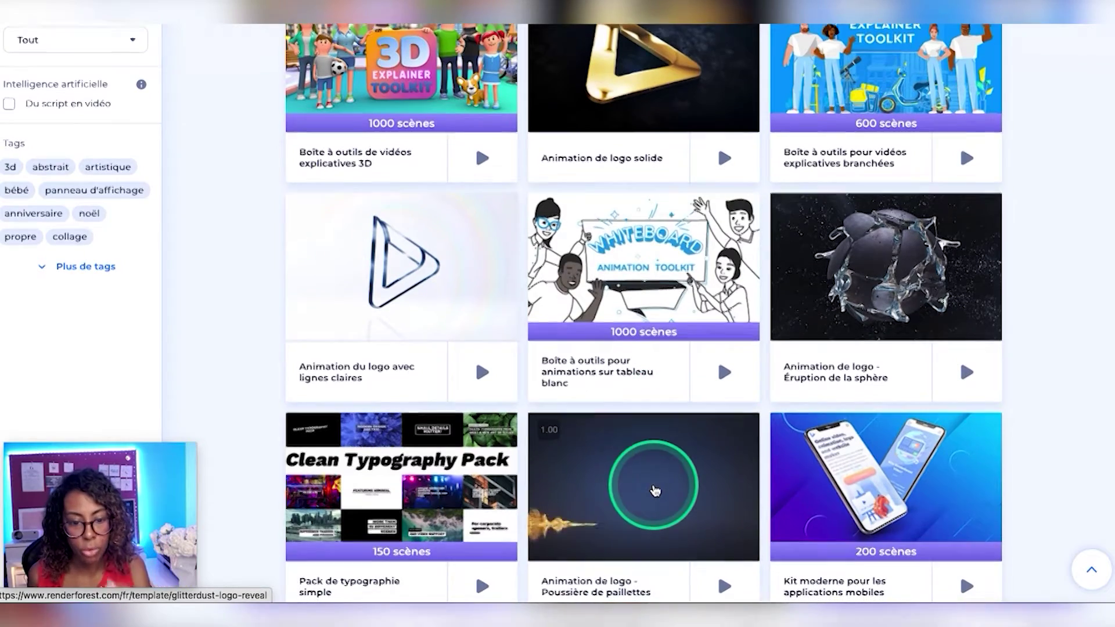
pyautogui.scroll(-1, 655, 485)
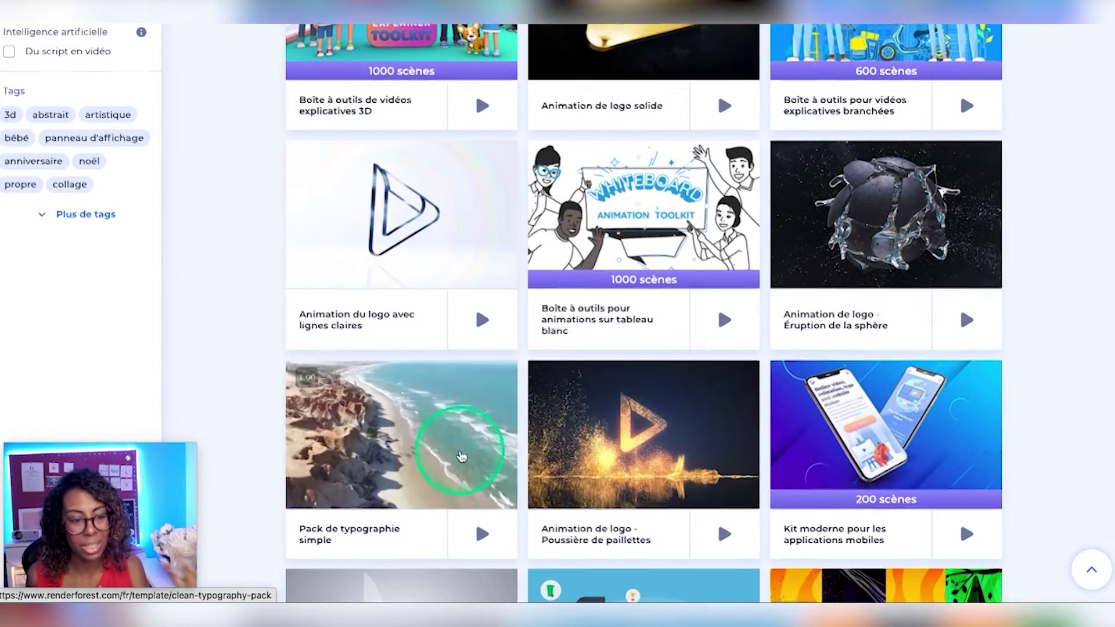
pyautogui.scroll(-1, 462, 457)
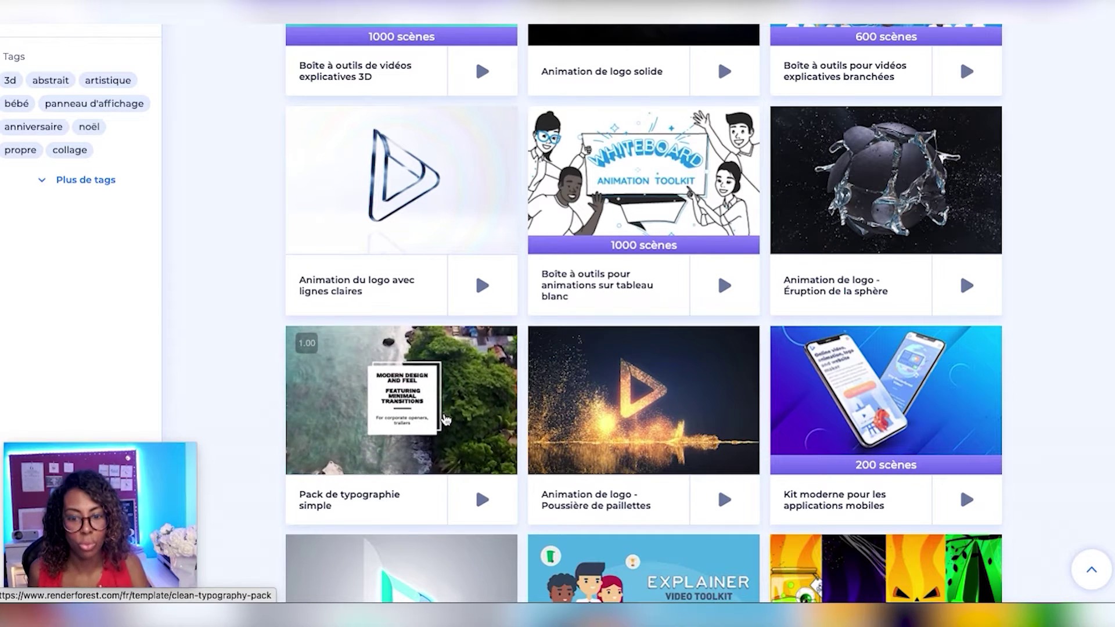
pyautogui.scroll(-1, 445, 419)
pyautogui.click(438, 402)
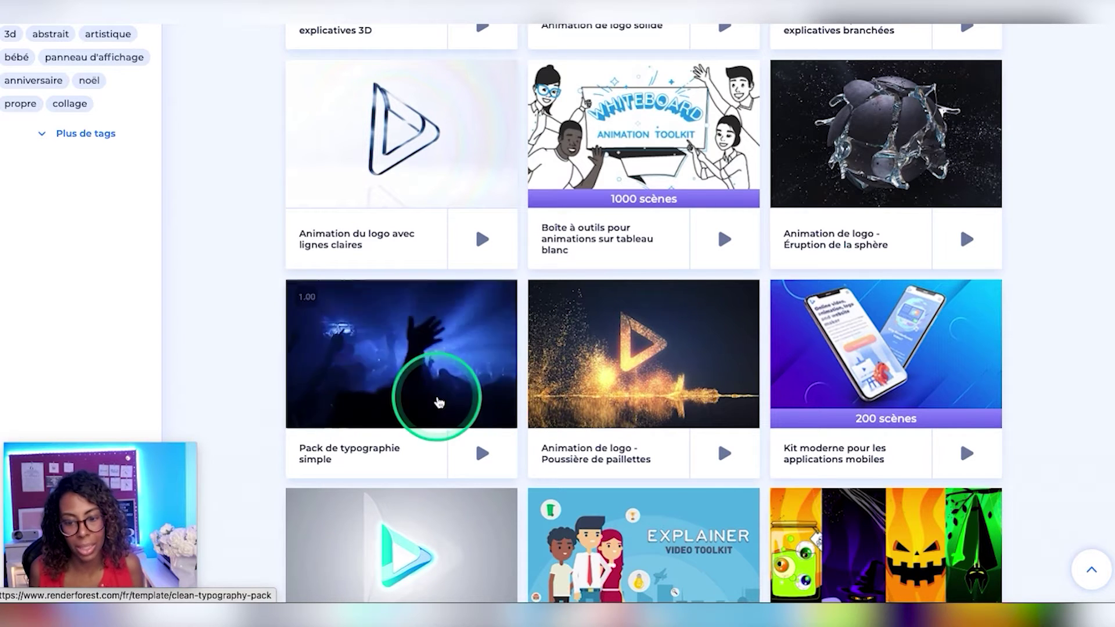
pyautogui.scroll(-1, 441, 406)
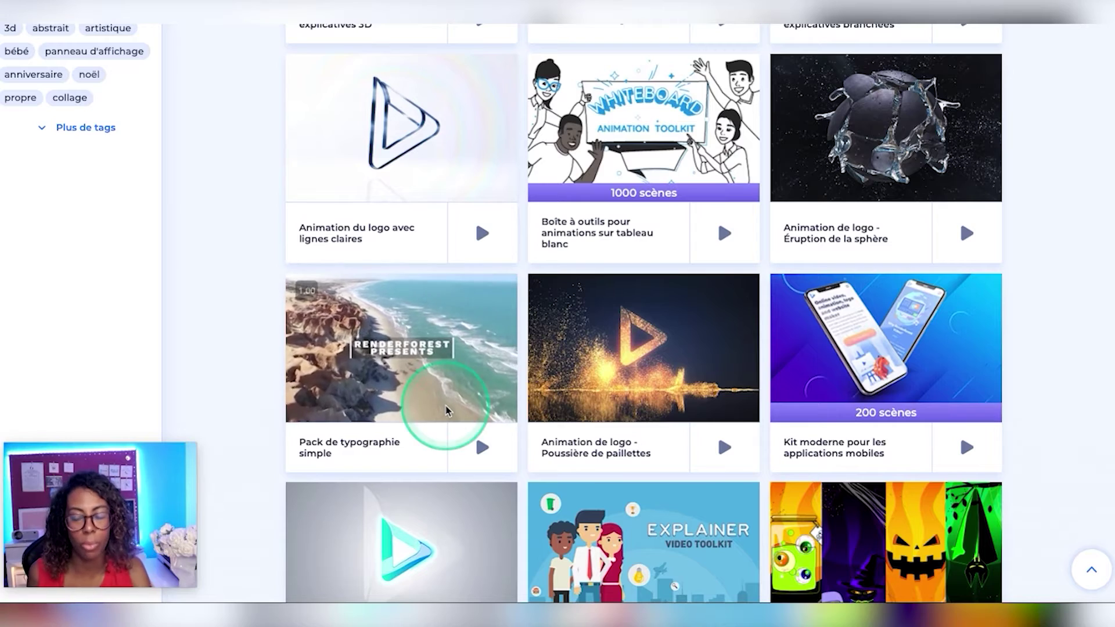
# Step: Examine the remaining templates on the page, previewing the quick typography pack, the flaming logo animation and the futuristic Hi-Tech intro
pyautogui.scroll(-2, 447, 410)
pyautogui.scroll(-3, 449, 412)
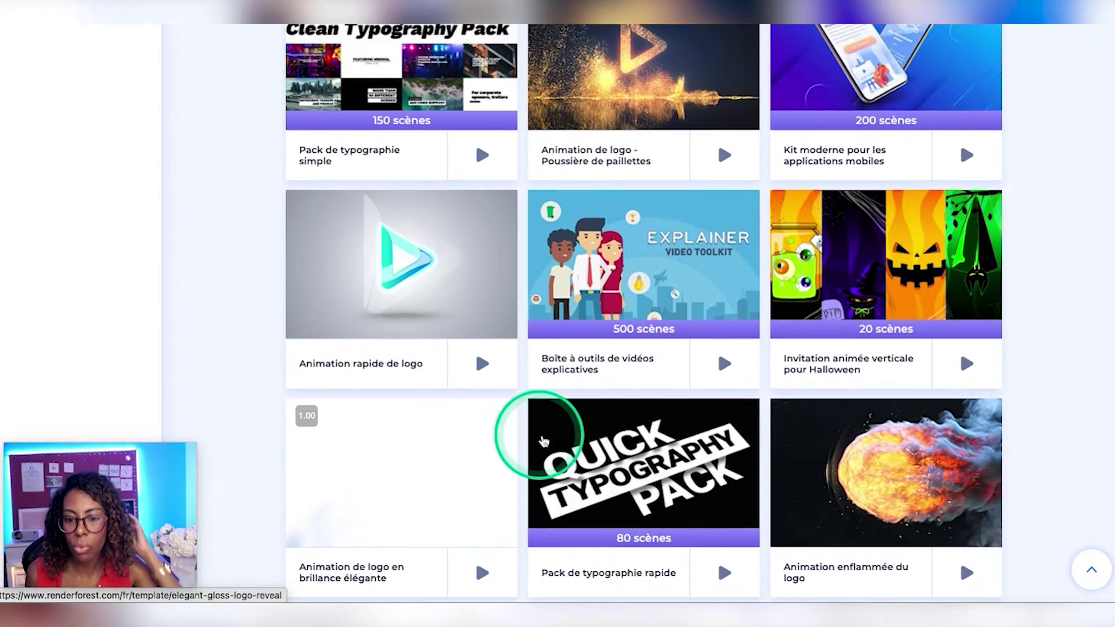
pyautogui.scroll(-1, 552, 442)
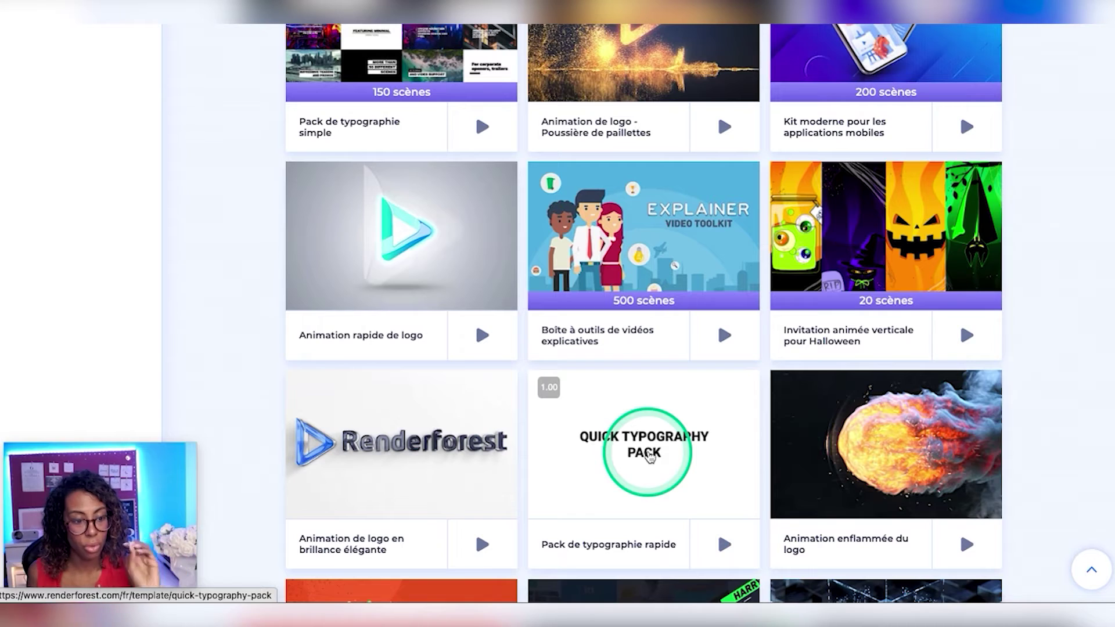
pyautogui.scroll(-1, 658, 451)
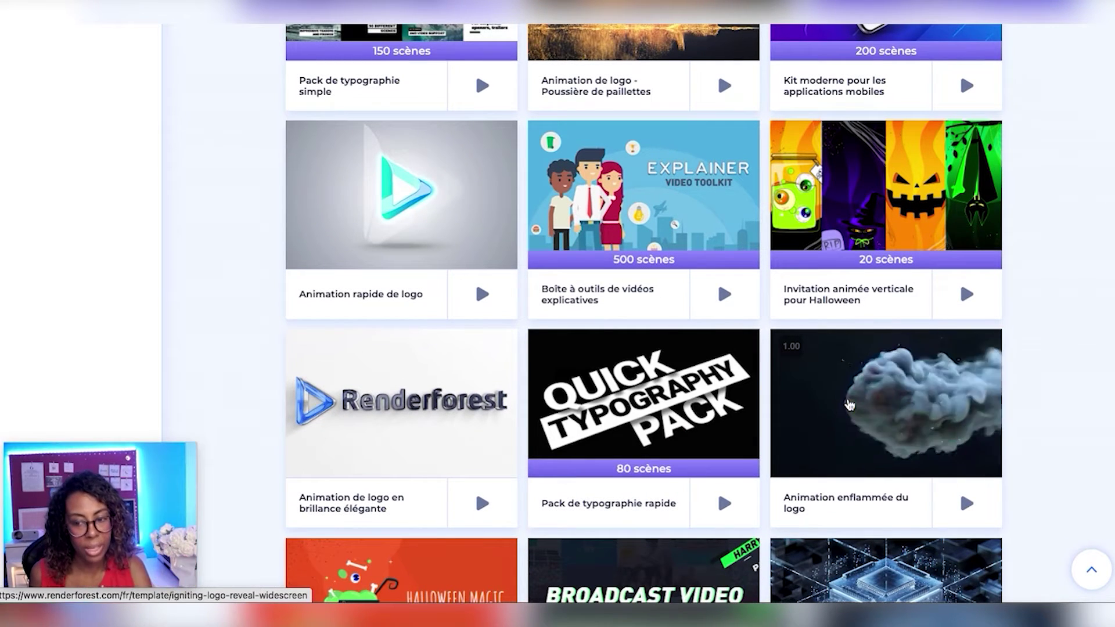
pyautogui.scroll(-1, 847, 405)
pyautogui.scroll(-5, 846, 406)
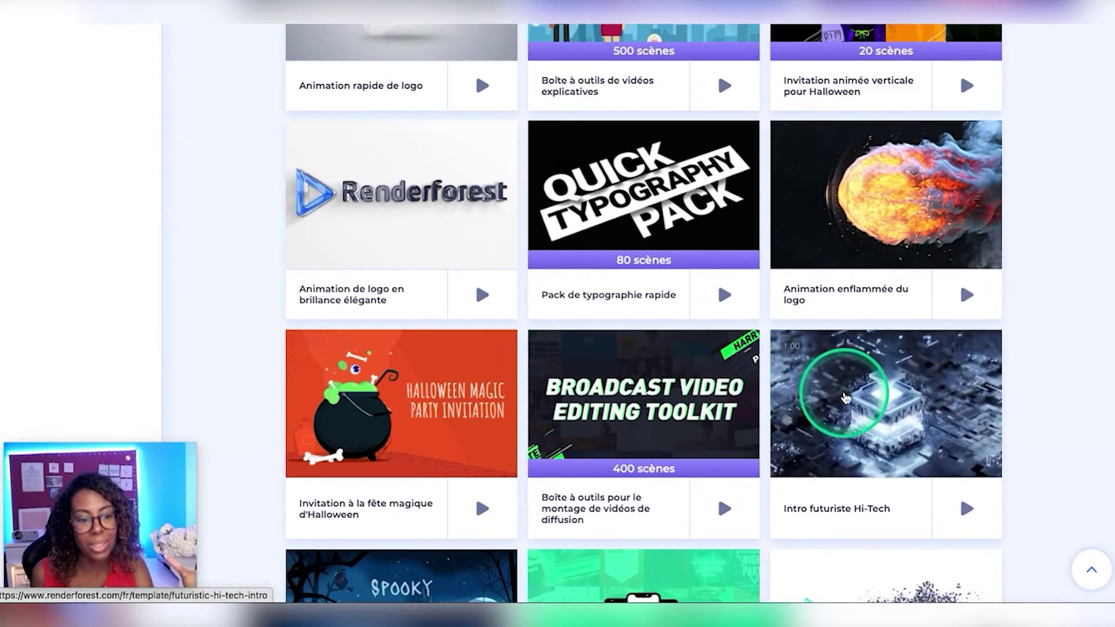
pyautogui.scroll(-1, 844, 404)
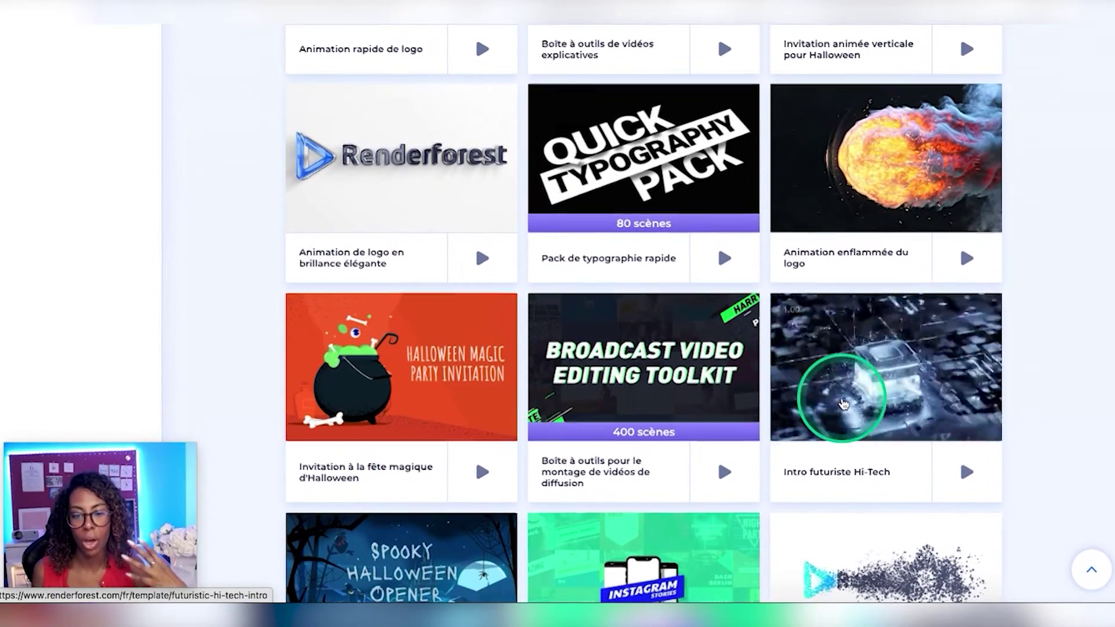
pyautogui.scroll(-3, 844, 404)
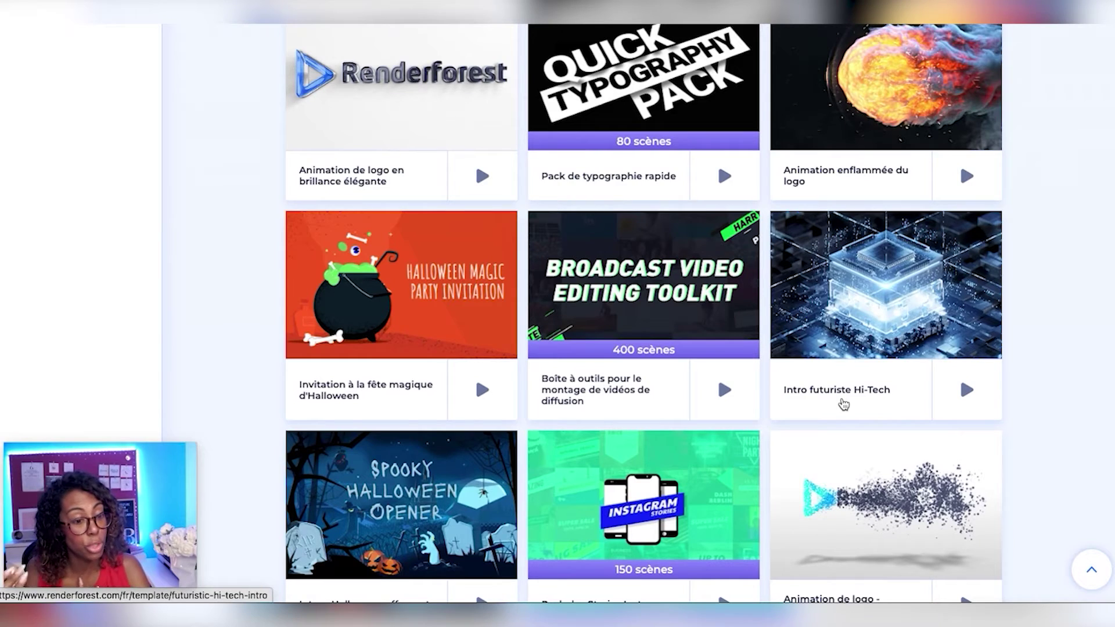
pyautogui.scroll(15, 844, 404)
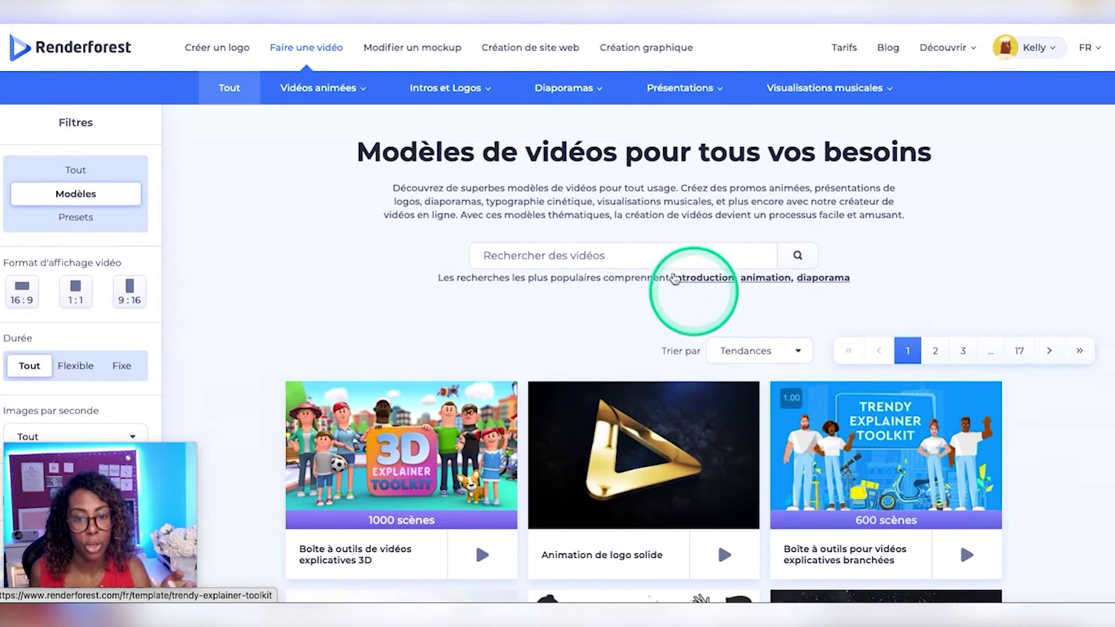
# Step: Open the "Vidéos YouTube" category of animated videos and look through its templates
pyautogui.moveTo(355, 94)
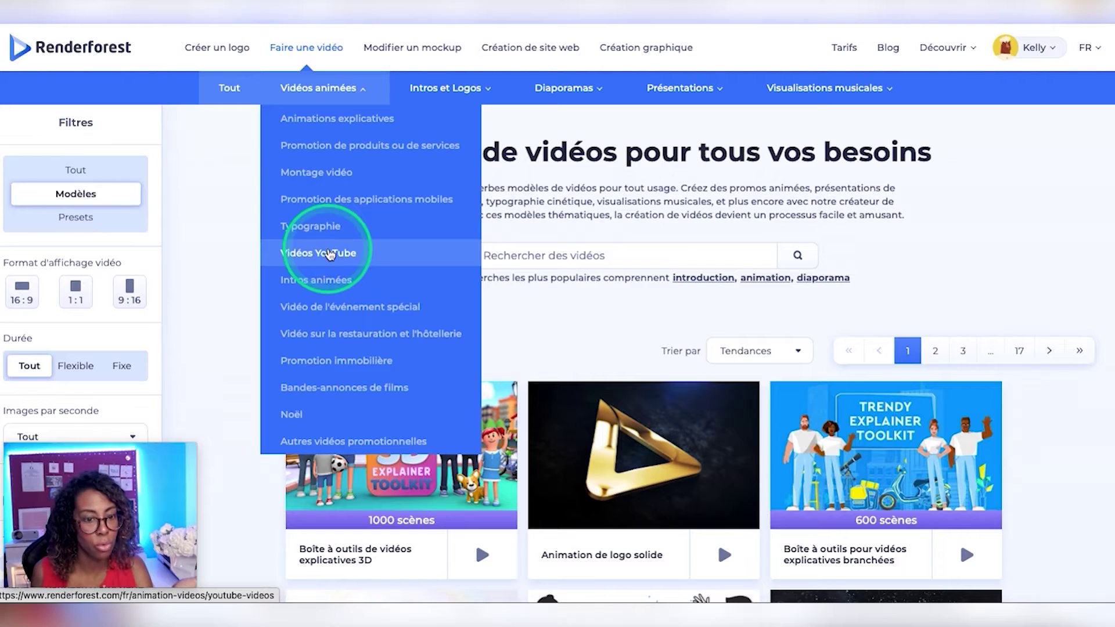
pyautogui.click(330, 253)
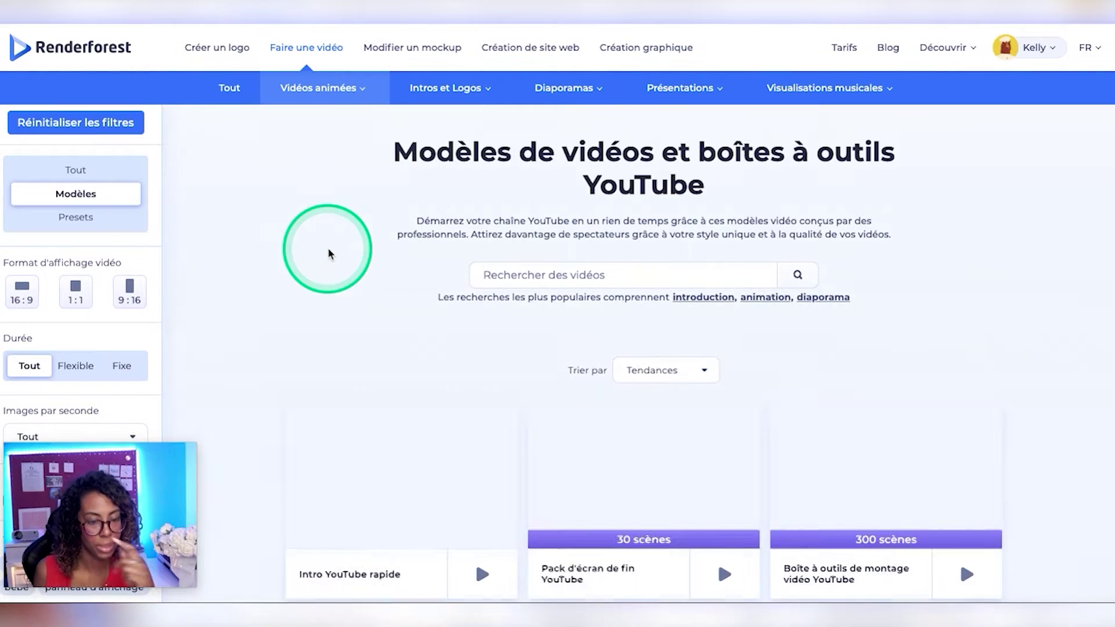
pyautogui.scroll(-4, 299, 251)
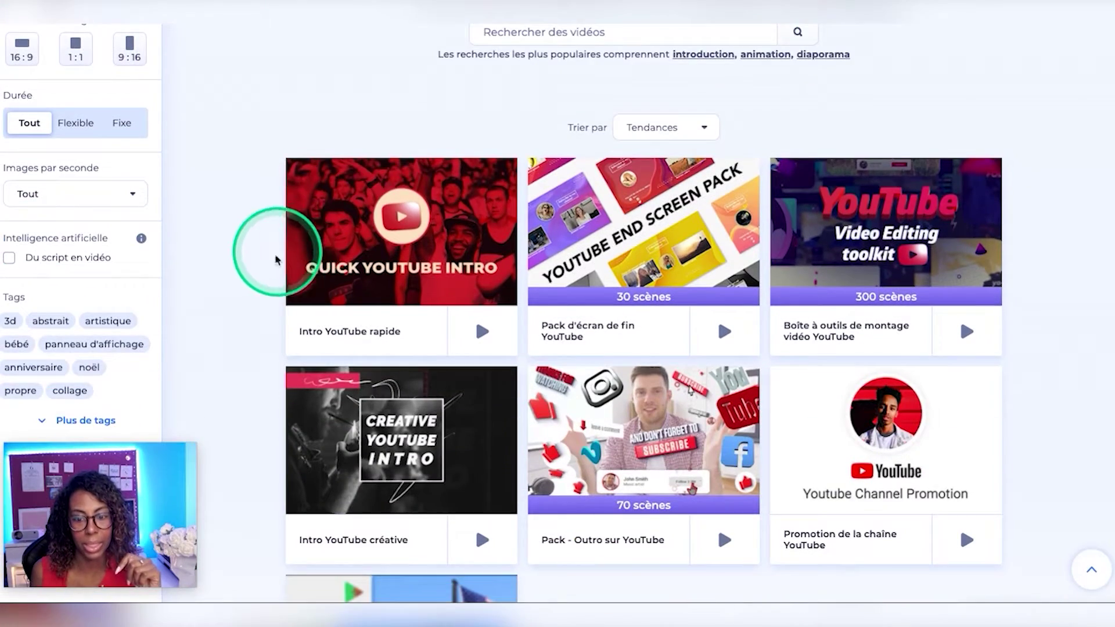
pyautogui.scroll(-5, 273, 299)
pyautogui.scroll(4, 274, 306)
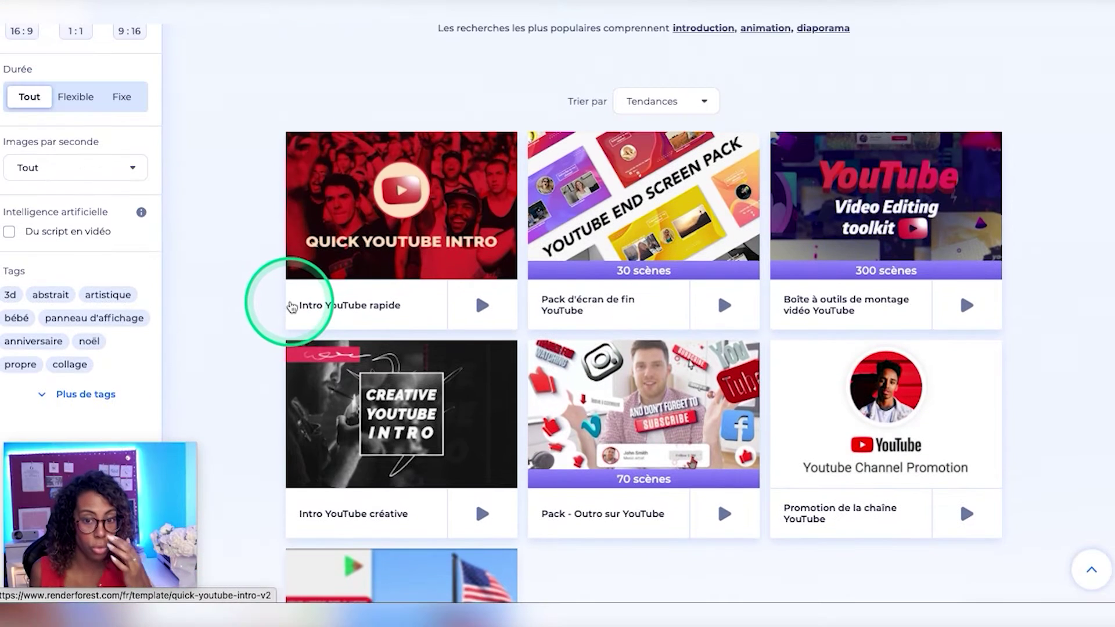
# Step: Preview the YouTube templates: quick intro, end screen pack, video editing toolkit and outro pack
pyautogui.moveTo(353, 250)
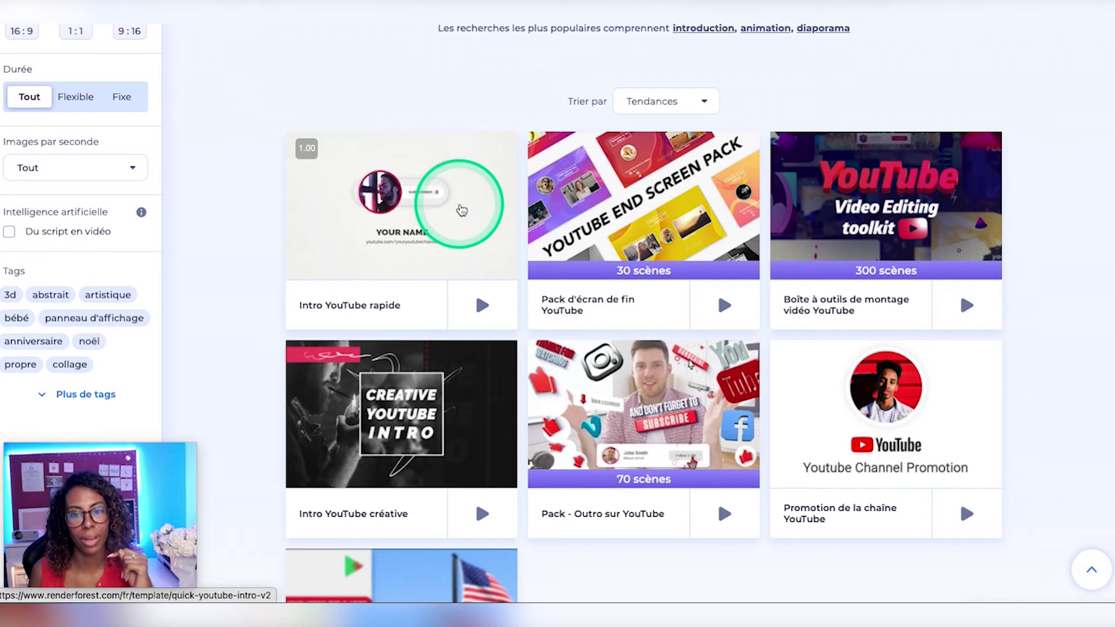
pyautogui.moveTo(640, 200)
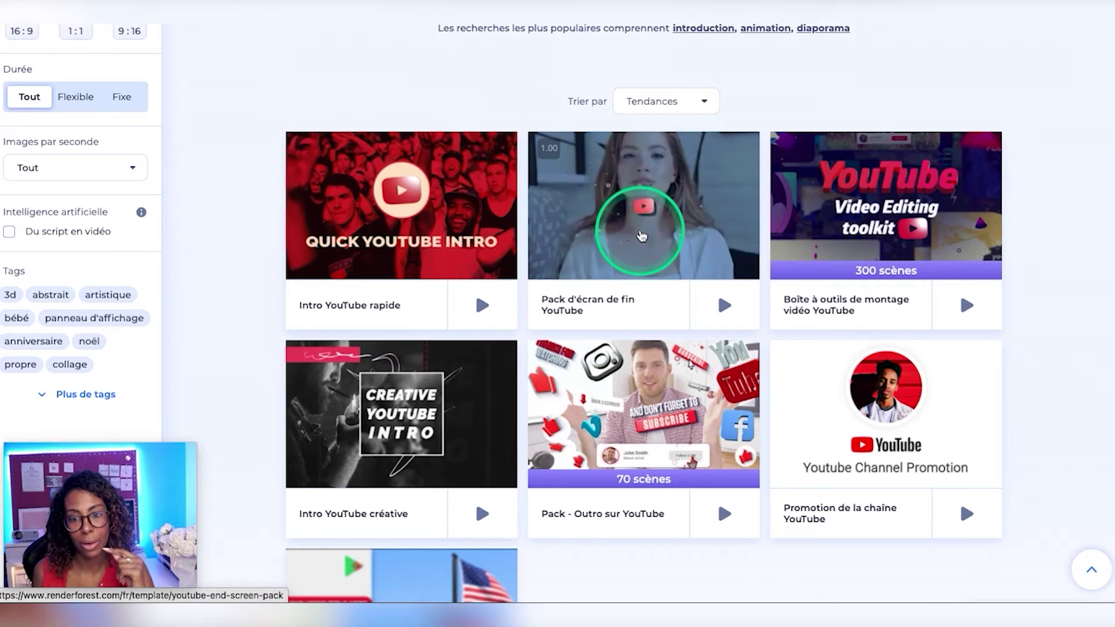
pyautogui.moveTo(872, 193)
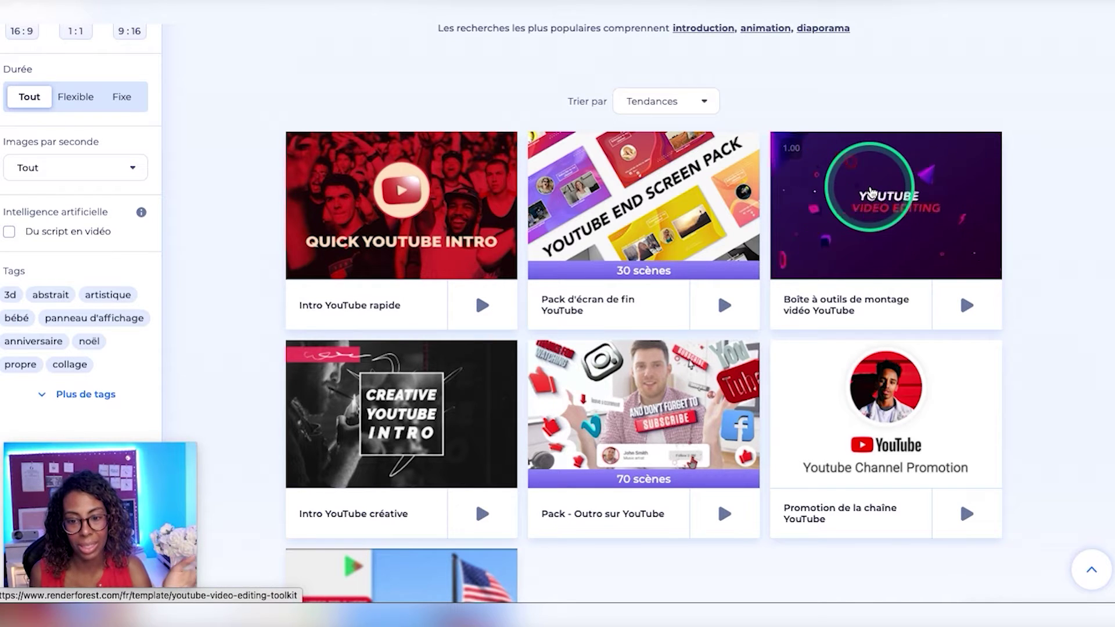
pyautogui.moveTo(628, 409)
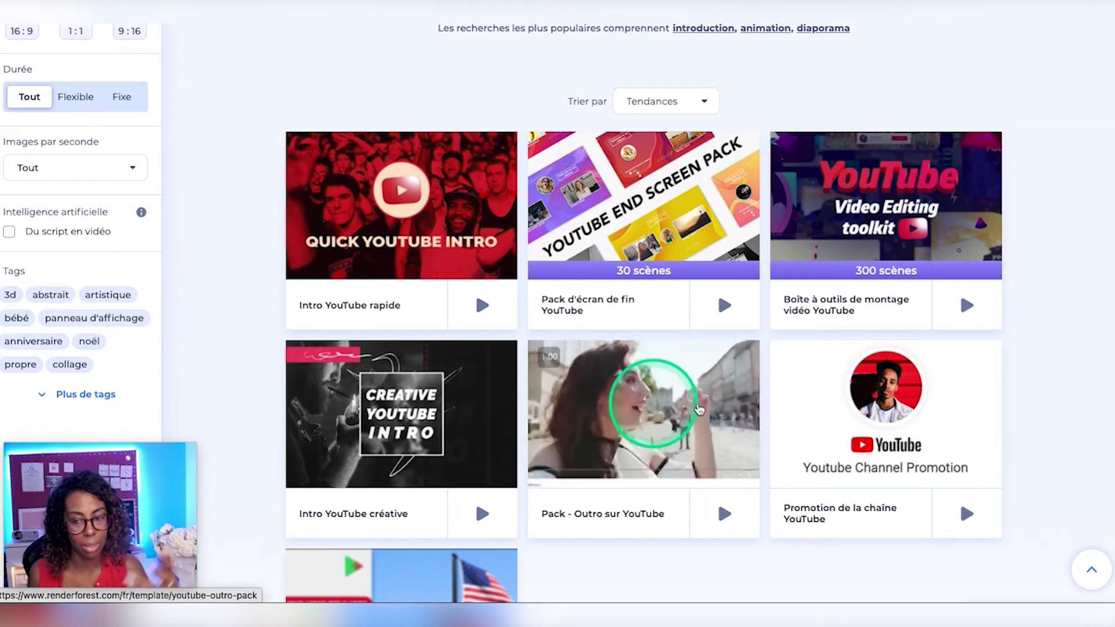
pyautogui.scroll(-1, 505, 401)
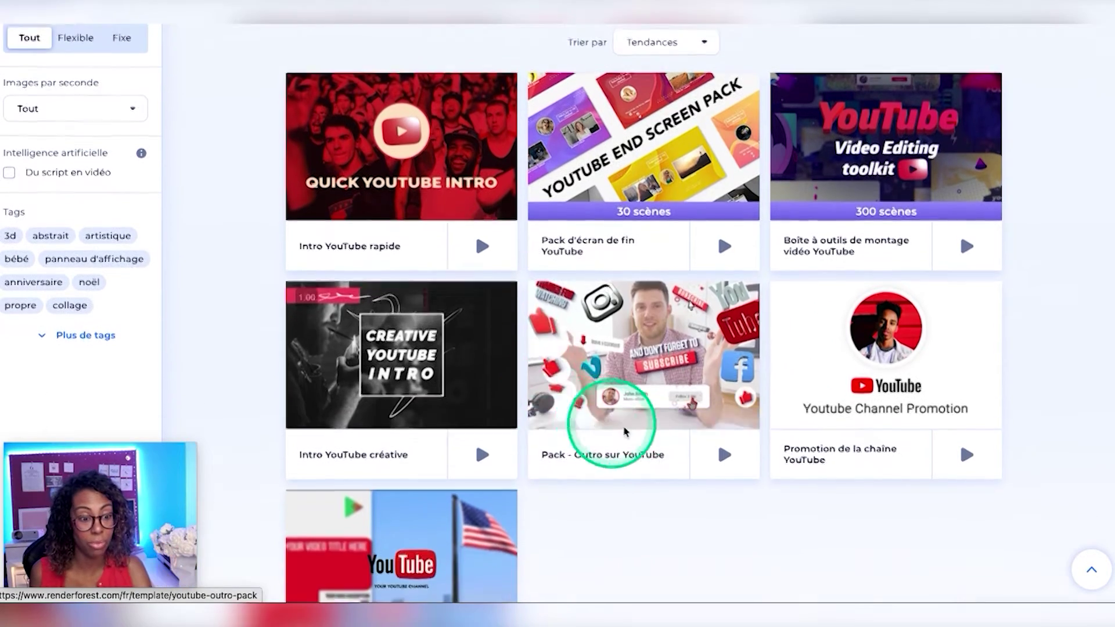
pyautogui.scroll(-4, 639, 448)
pyautogui.scroll(3, 662, 453)
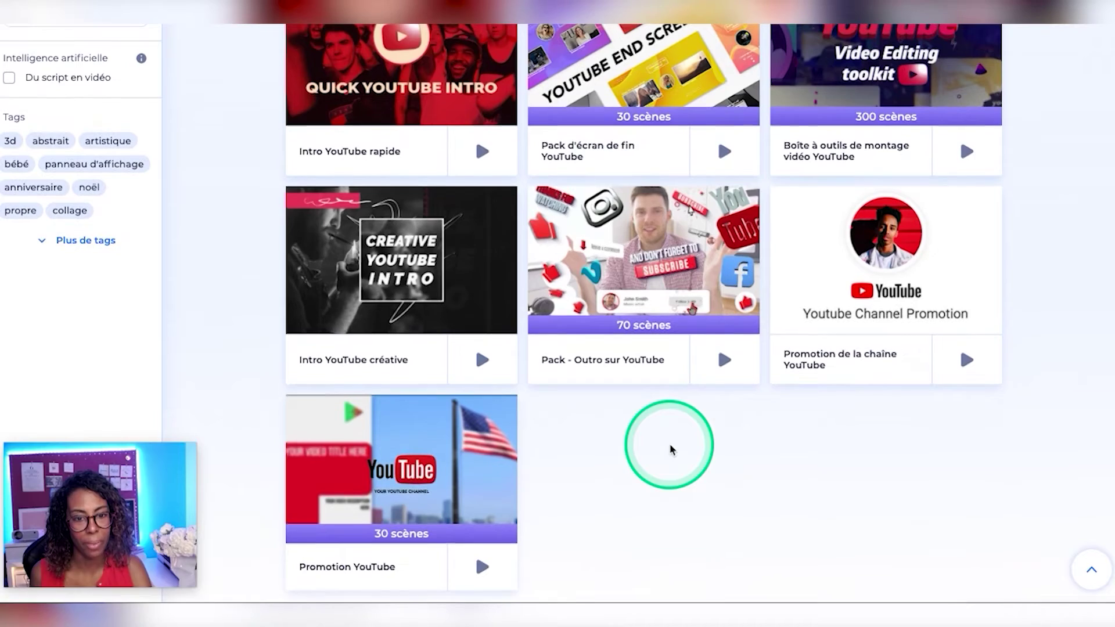
pyautogui.scroll(4, 659, 458)
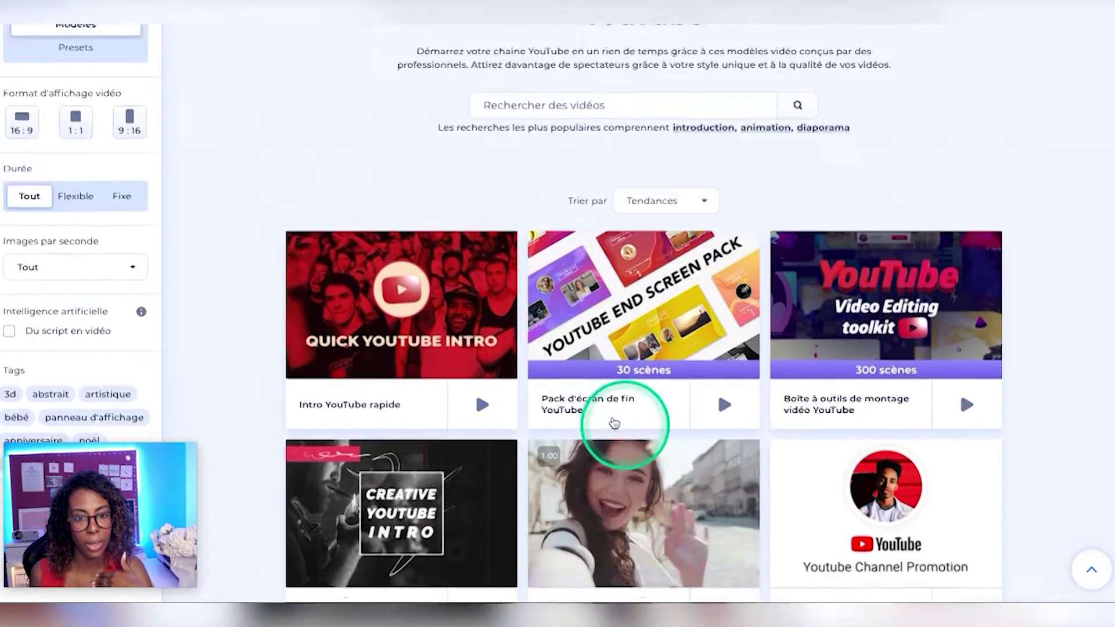
# Step: Return to the full video template gallery and preview the "Animation de logo - Éruption de la sphère" template
pyautogui.scroll(3, 614, 422)
pyautogui.moveTo(360, 96)
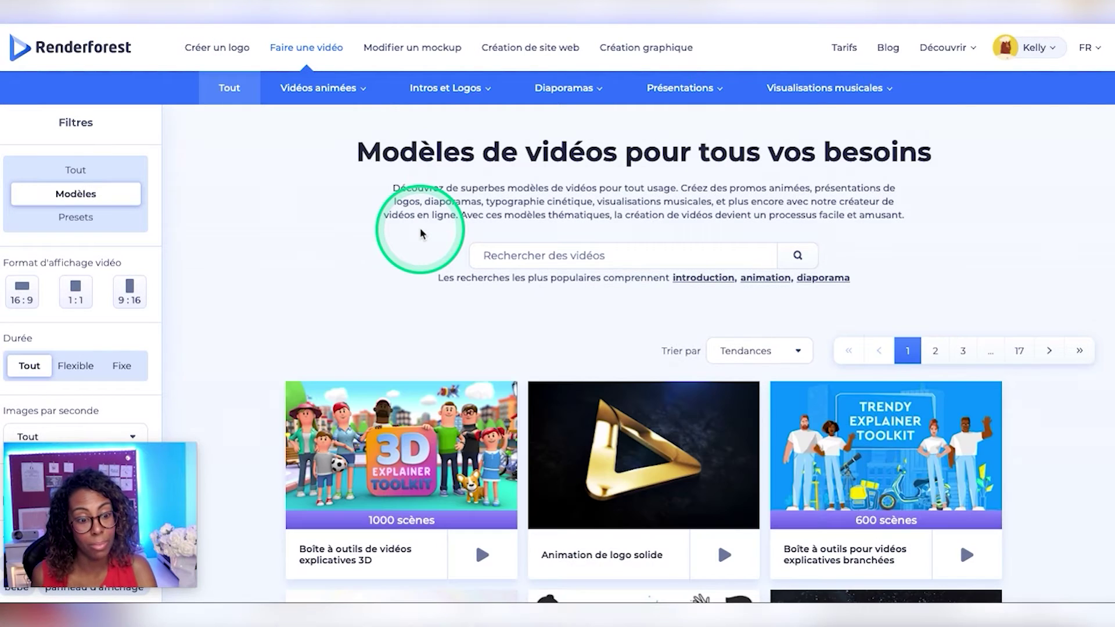
pyautogui.scroll(-2, 664, 360)
pyautogui.scroll(-2, 665, 354)
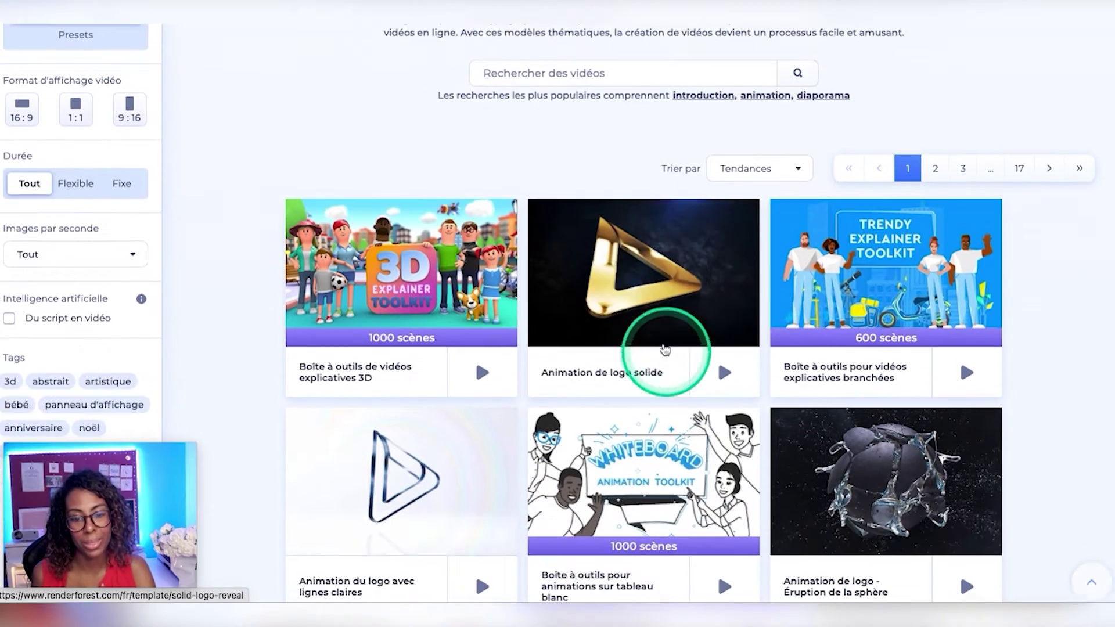
pyautogui.scroll(-2, 878, 355)
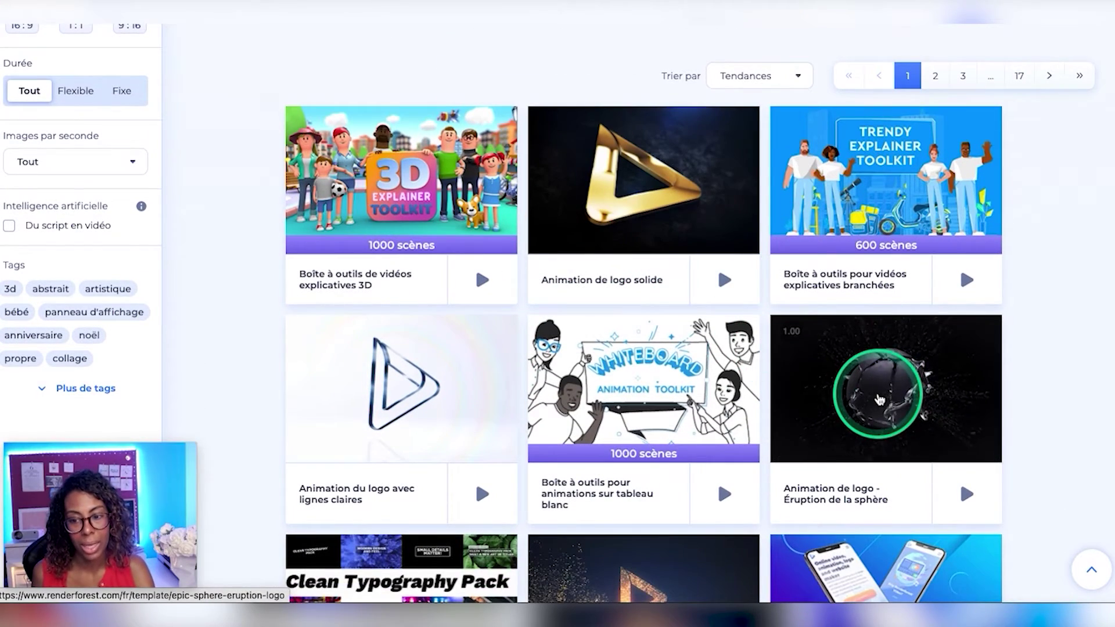
# Step: Preview the "Animation du logo avec lignes claires" template in the gallery and open its detail page
pyautogui.scroll(-2, 880, 399)
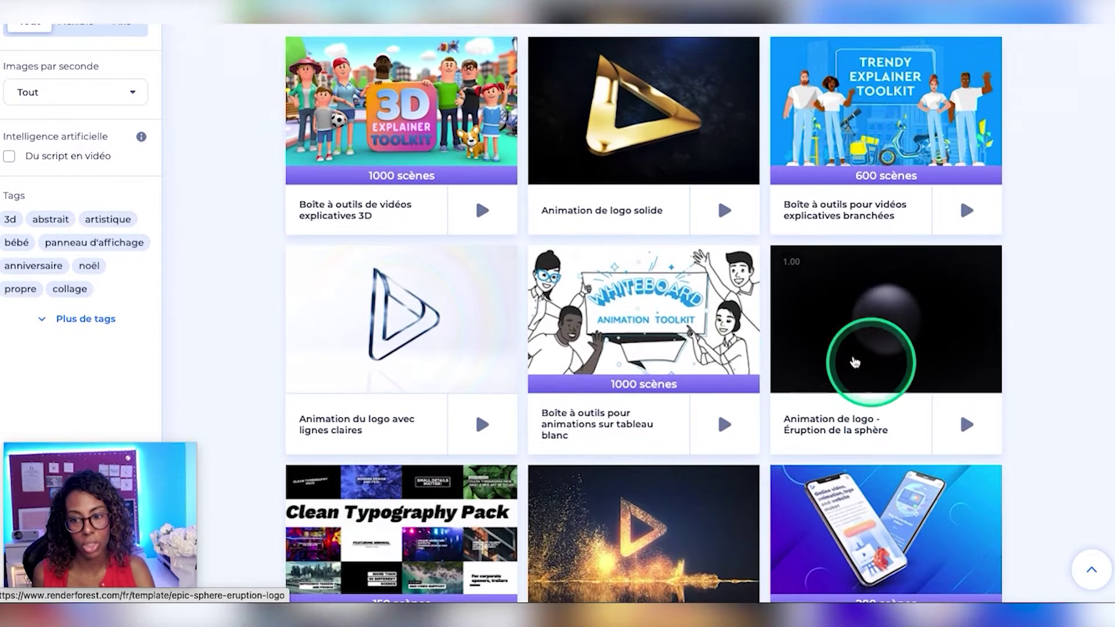
pyautogui.moveTo(424, 337)
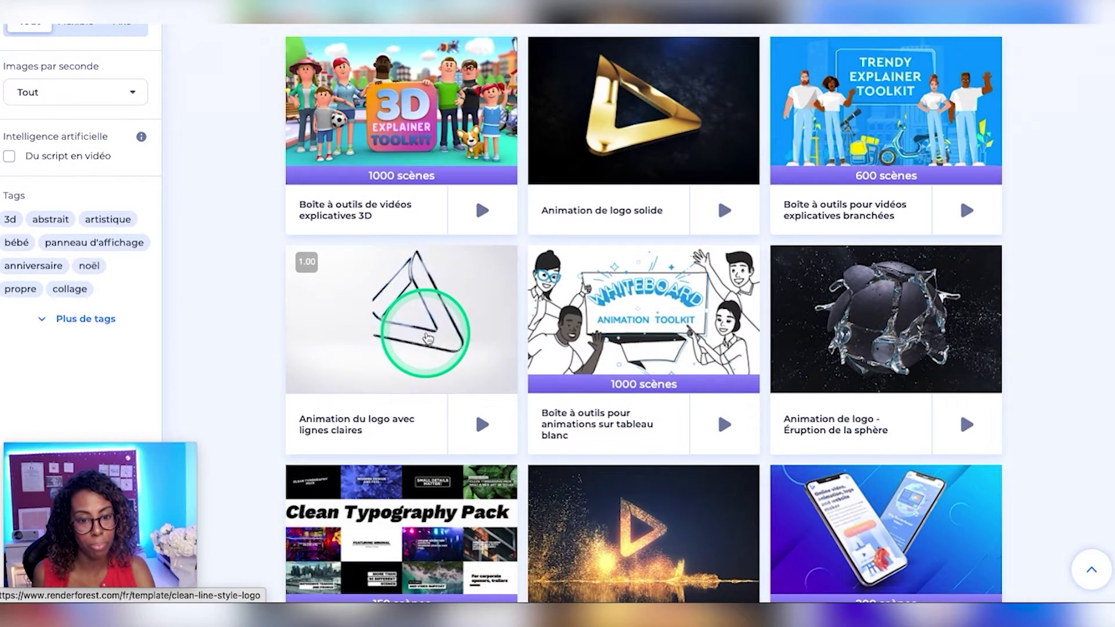
pyautogui.scroll(-1, 421, 336)
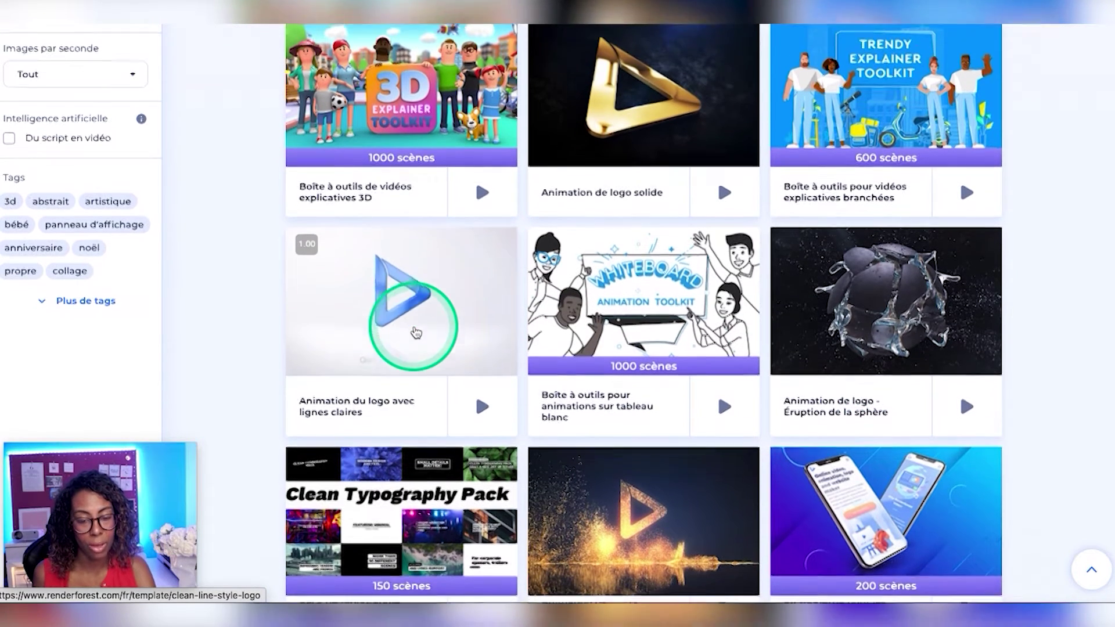
pyautogui.scroll(-3, 416, 332)
pyautogui.click(349, 342)
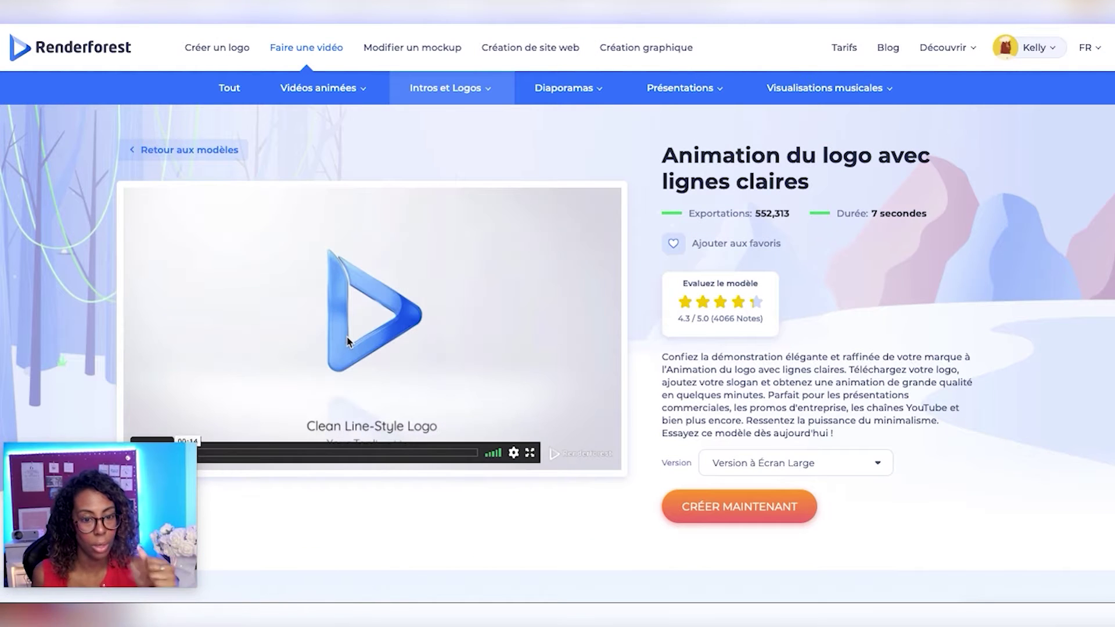
# Step: Start creating a video from the clean line logo template and decline the guided tour
pyautogui.moveTo(429, 326); pyautogui.dragTo(562, 314)
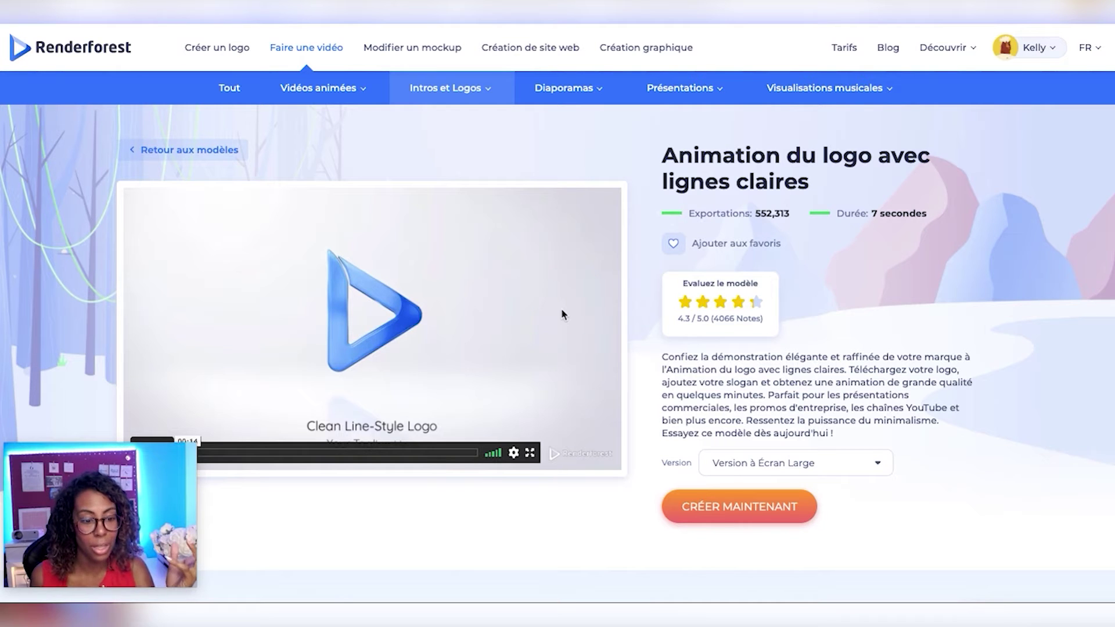
pyautogui.click(686, 244)
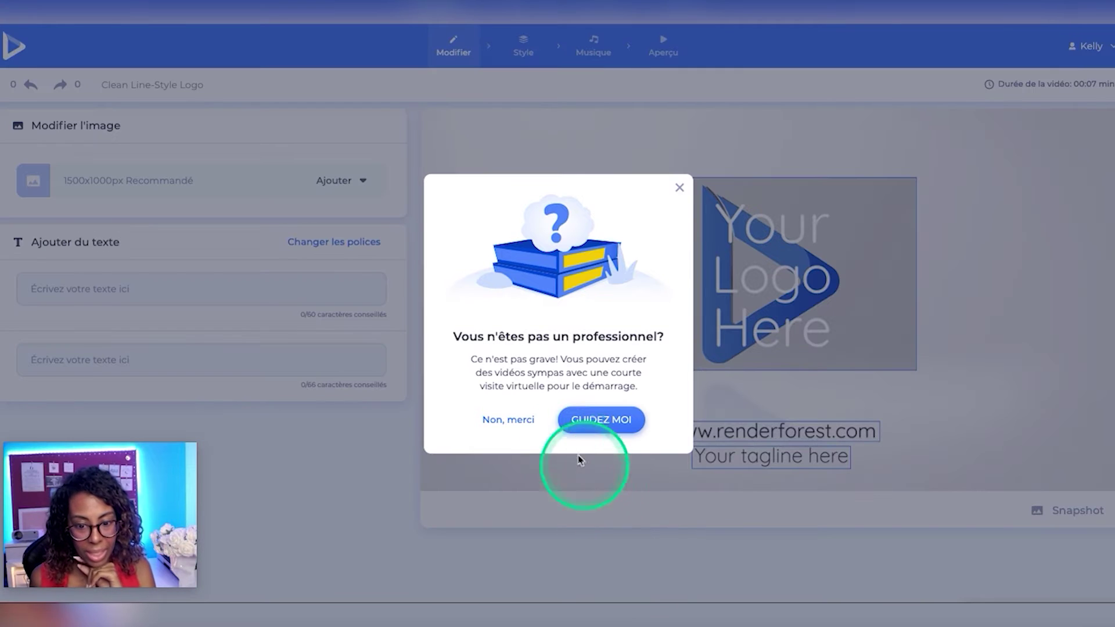
pyautogui.click(522, 424)
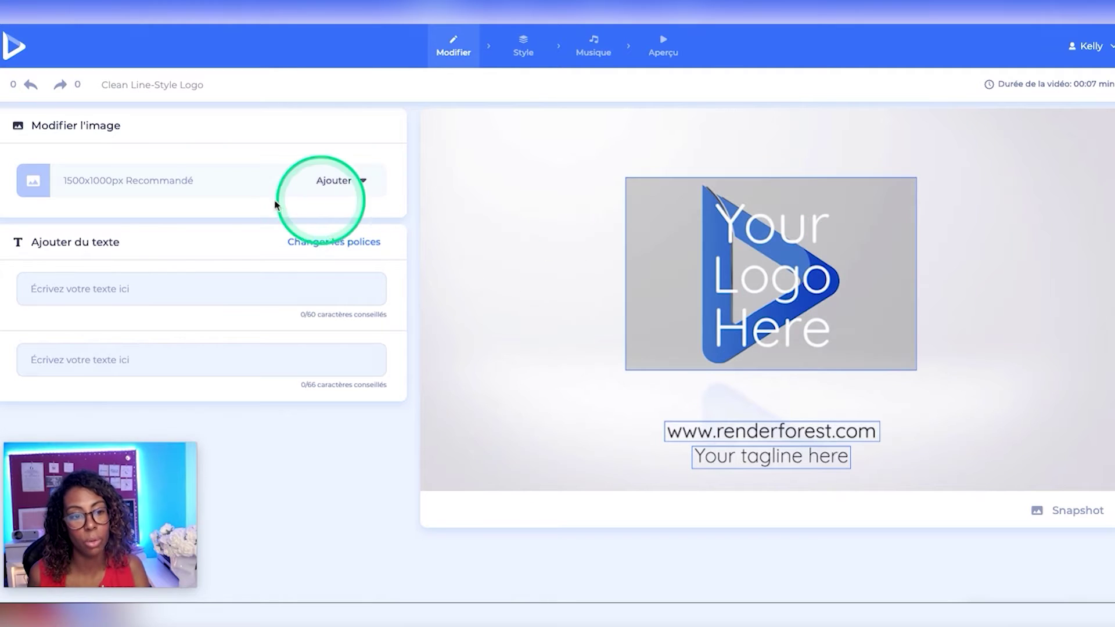
# Step: Upload the 1207×561 Digital Boss Ladies logo PNG from the TUTO folder as the template's image and accept its crop
pyautogui.click(335, 185)
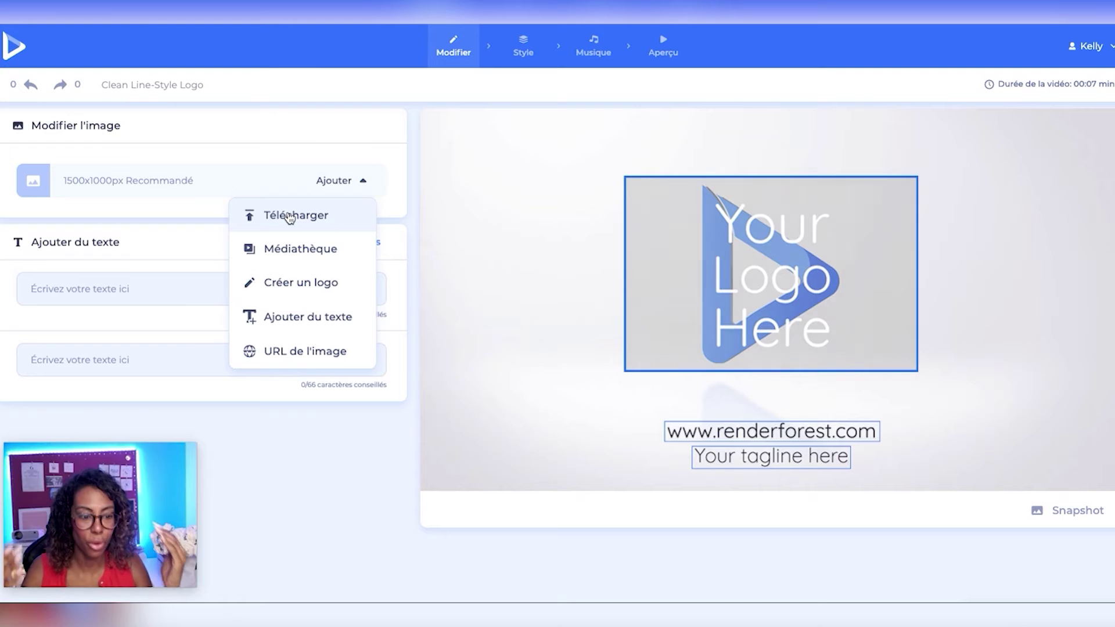
pyautogui.click(341, 217)
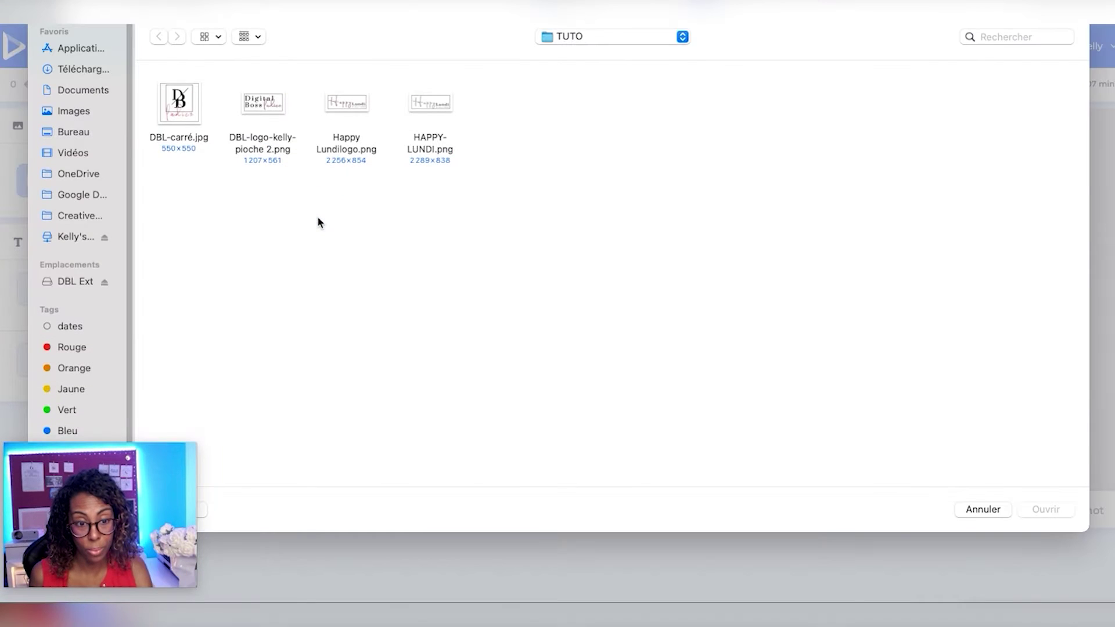
pyautogui.click(229, 173)
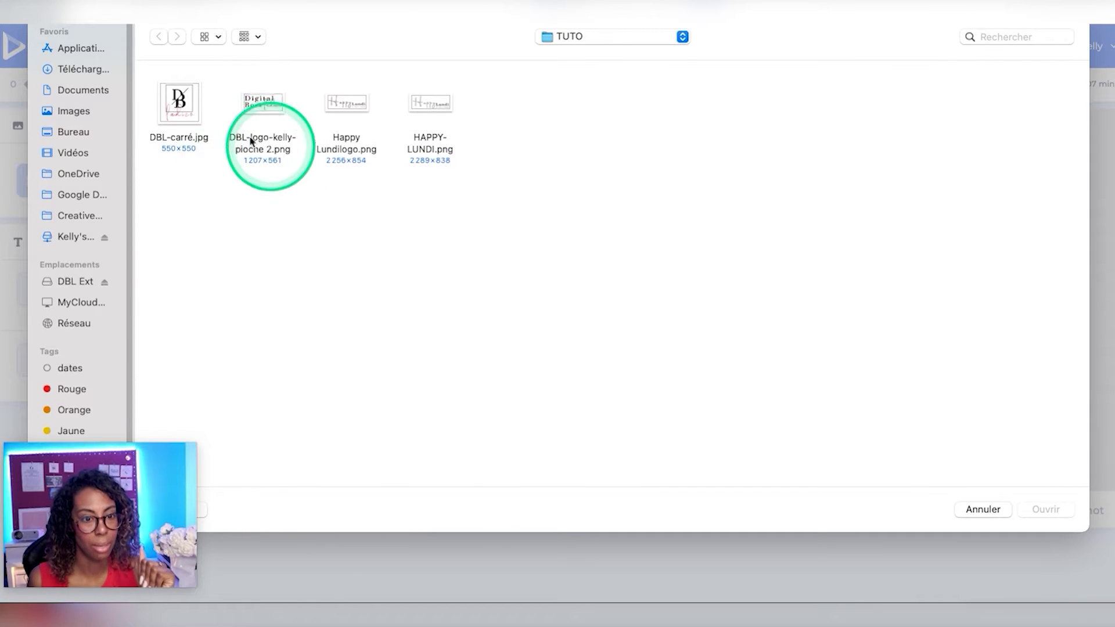
pyautogui.click(262, 101)
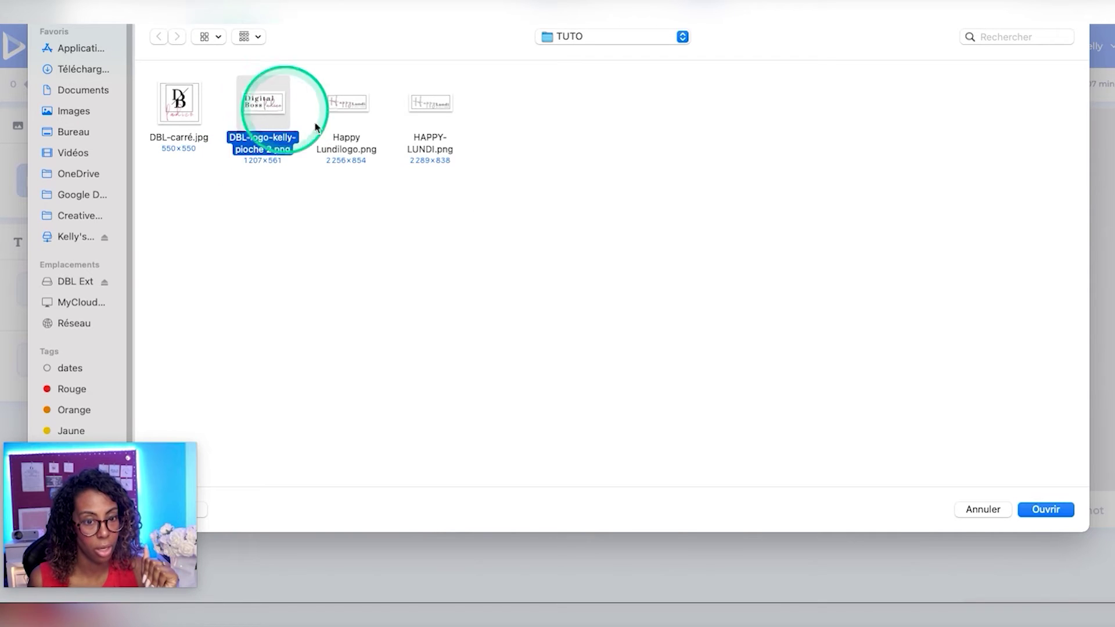
pyautogui.click(1045, 509)
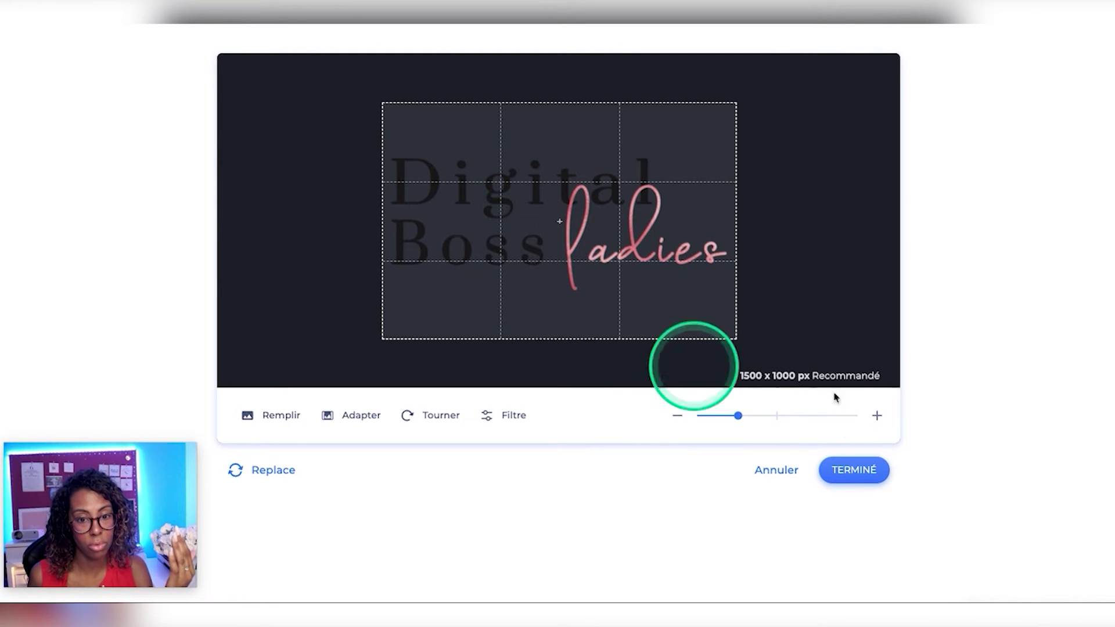
pyautogui.click(864, 475)
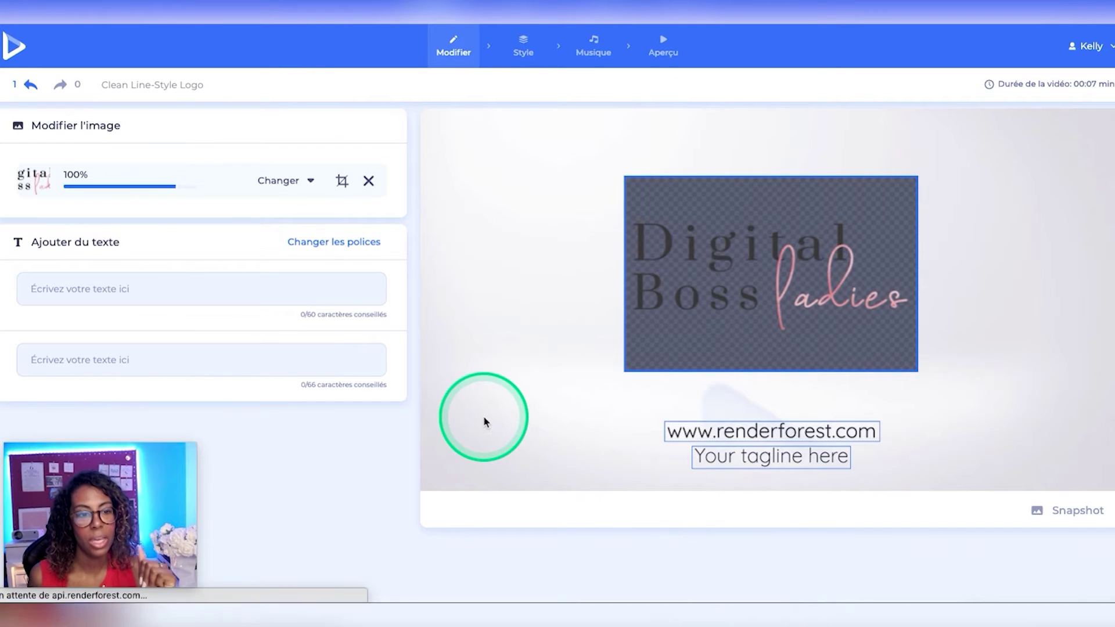
pyautogui.click(720, 433)
pyautogui.click(487, 280)
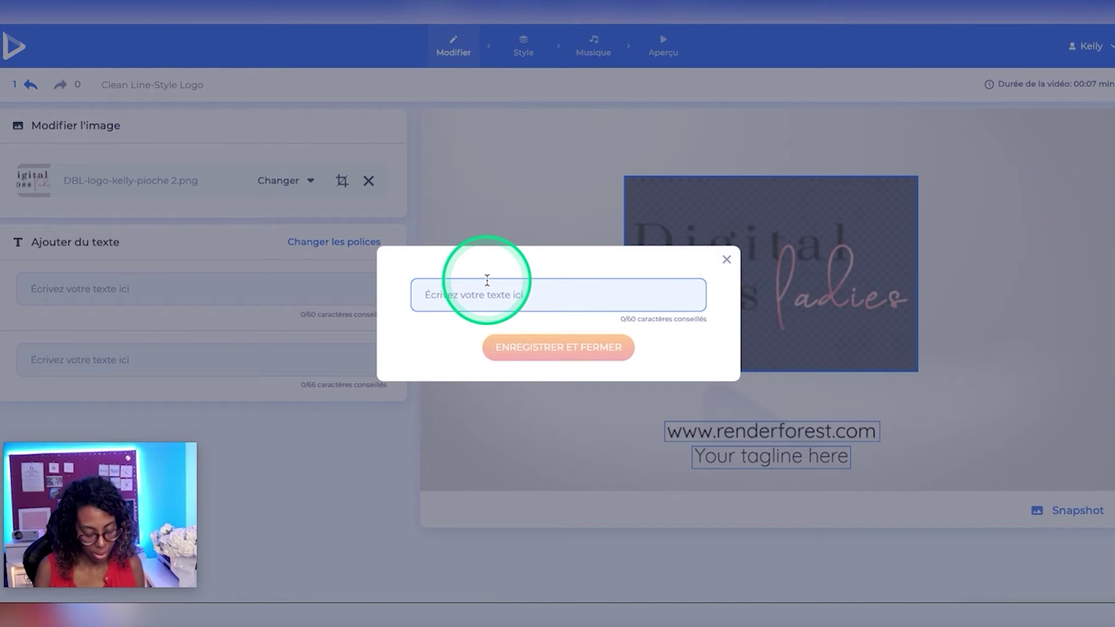
pyautogui.write('www.digitalbossl')
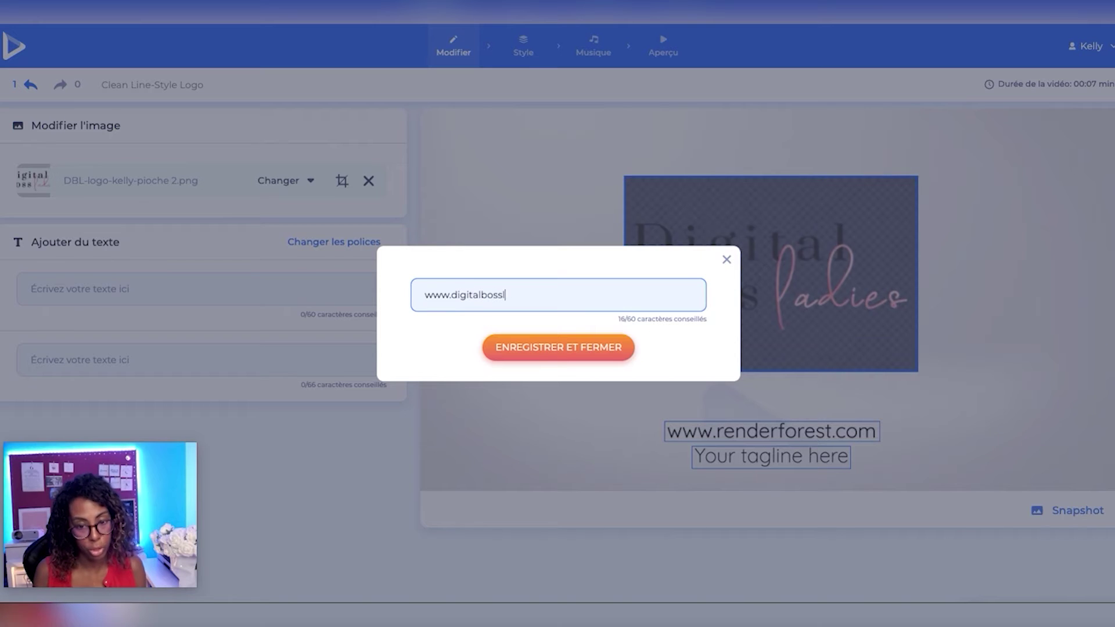
pyautogui.write('com')
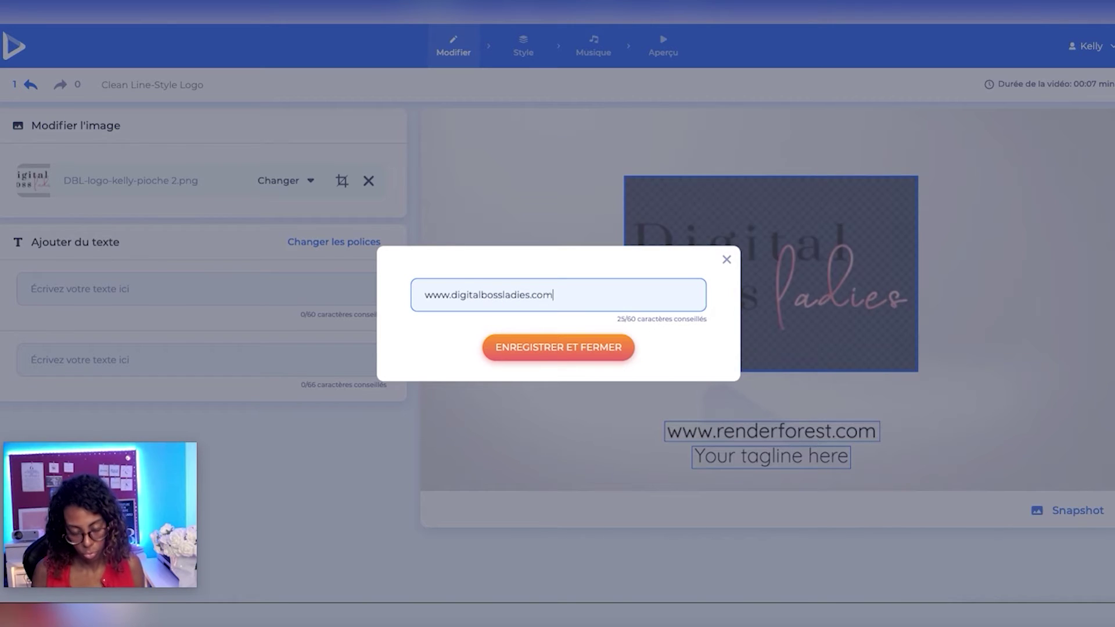
pyautogui.click(452, 279)
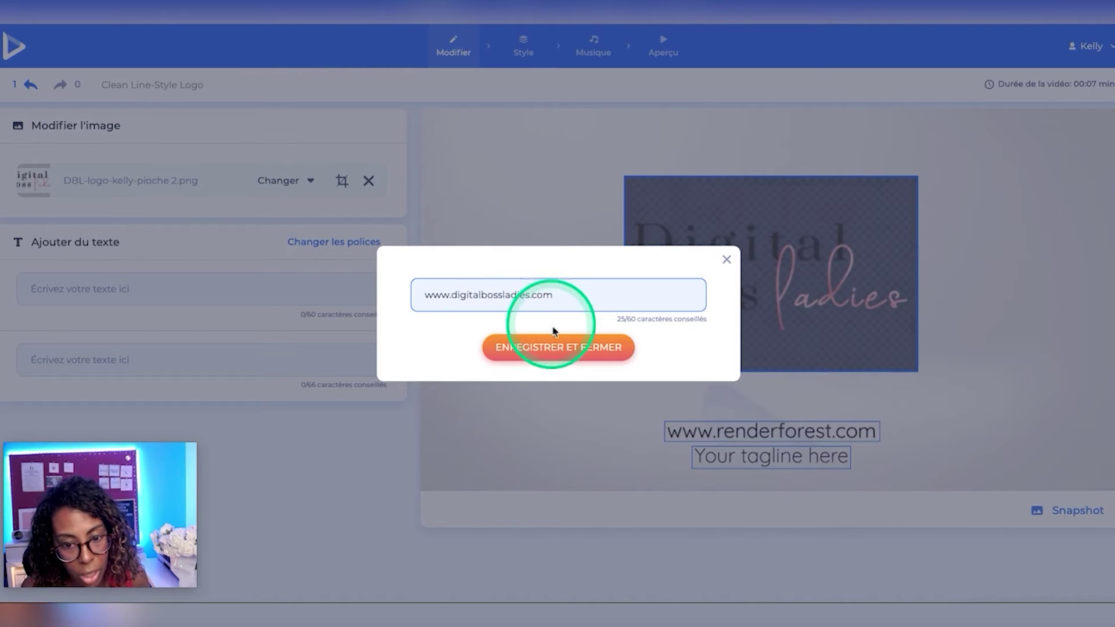
pyautogui.click(553, 348)
# Step: Set the tagline text to "Apprendre à maîtriser les outils digitaux" and save it
pyautogui.click(736, 458)
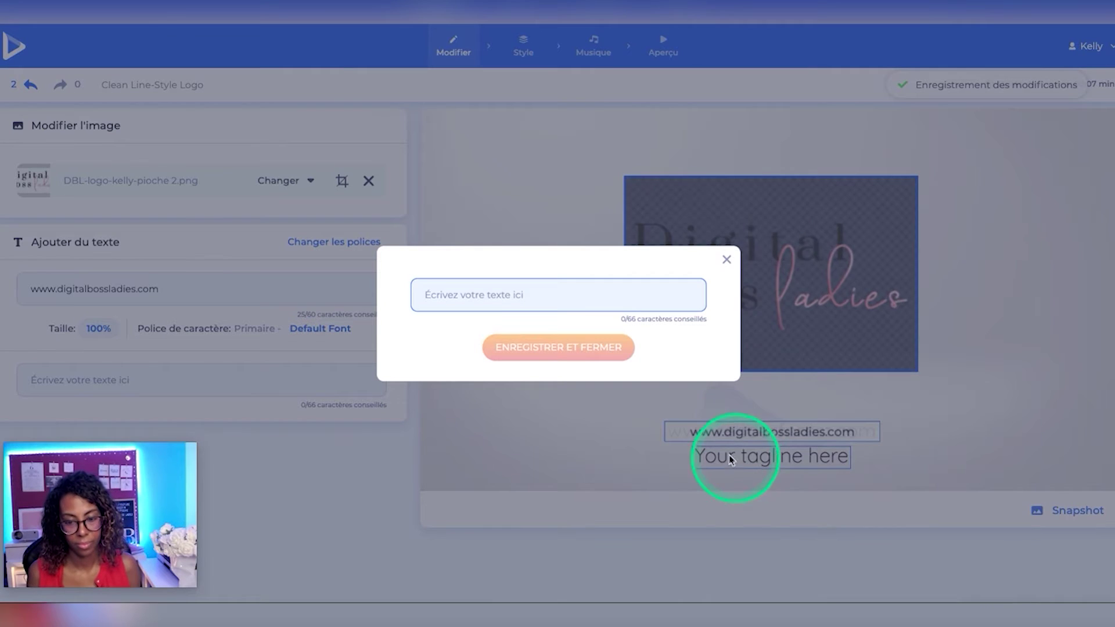
pyautogui.click(468, 279)
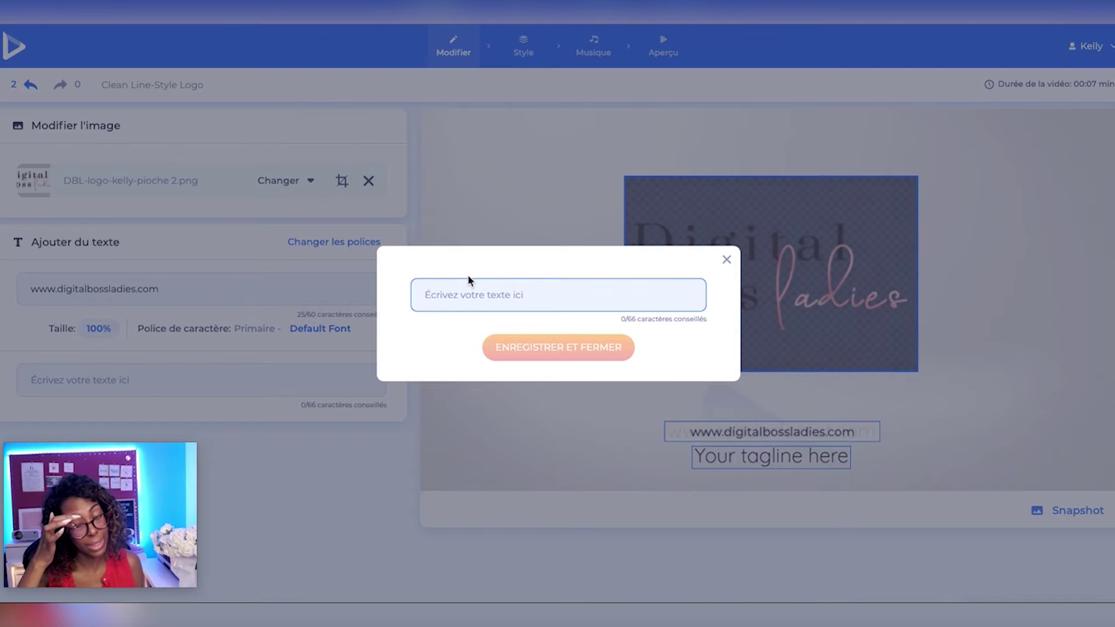
pyautogui.write('Apprendre à ma^')
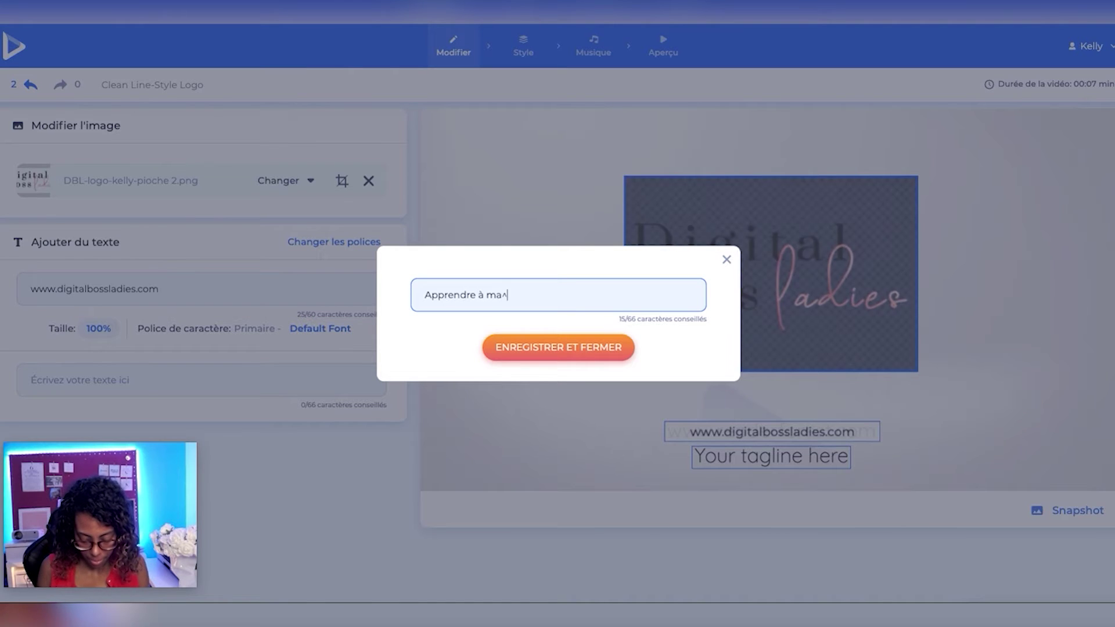
pyautogui.press('BackSpace')
pyautogui.write('îtriser les ')
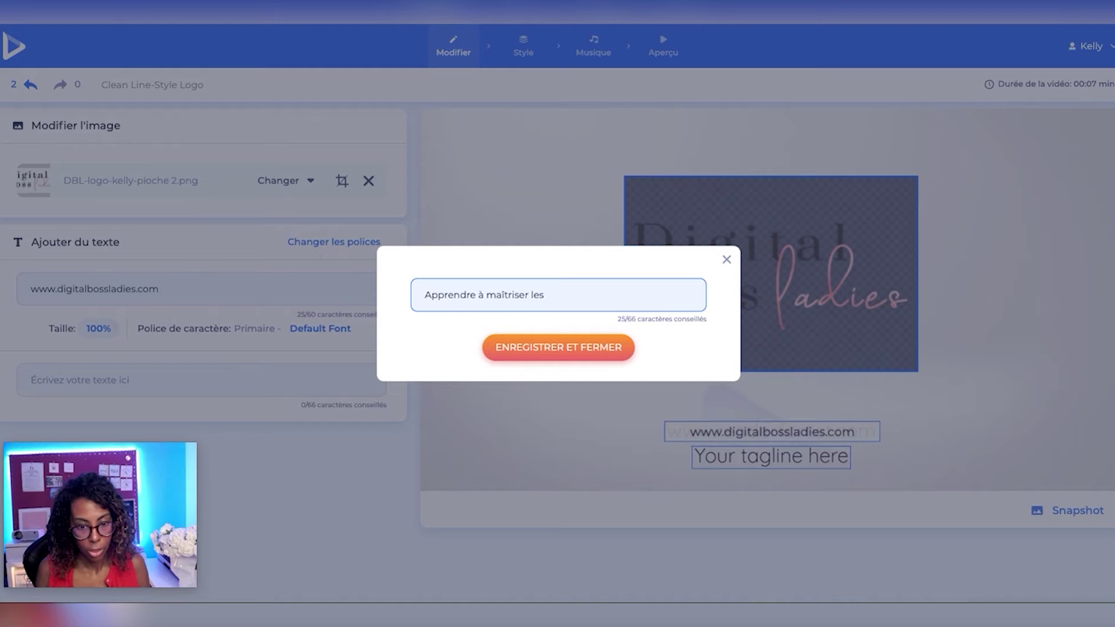
pyautogui.write('digit')
pyautogui.press('BackSpace')
pyautogui.press('BackSpace')
pyautogui.press('BackSpace')
pyautogui.press('BackSpace')
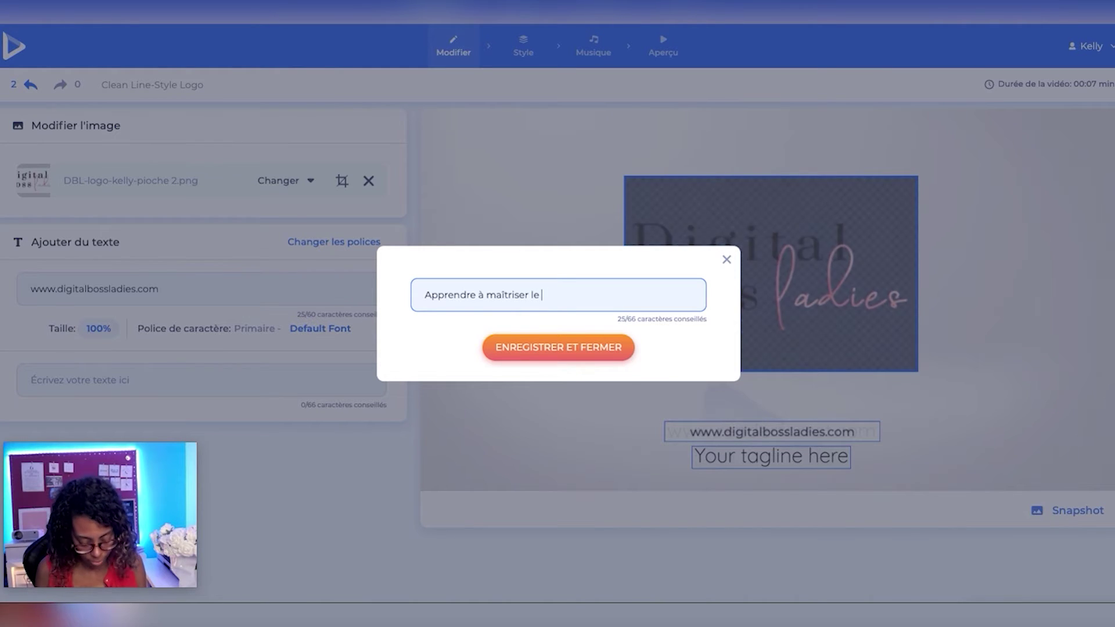
pyautogui.write('outil')
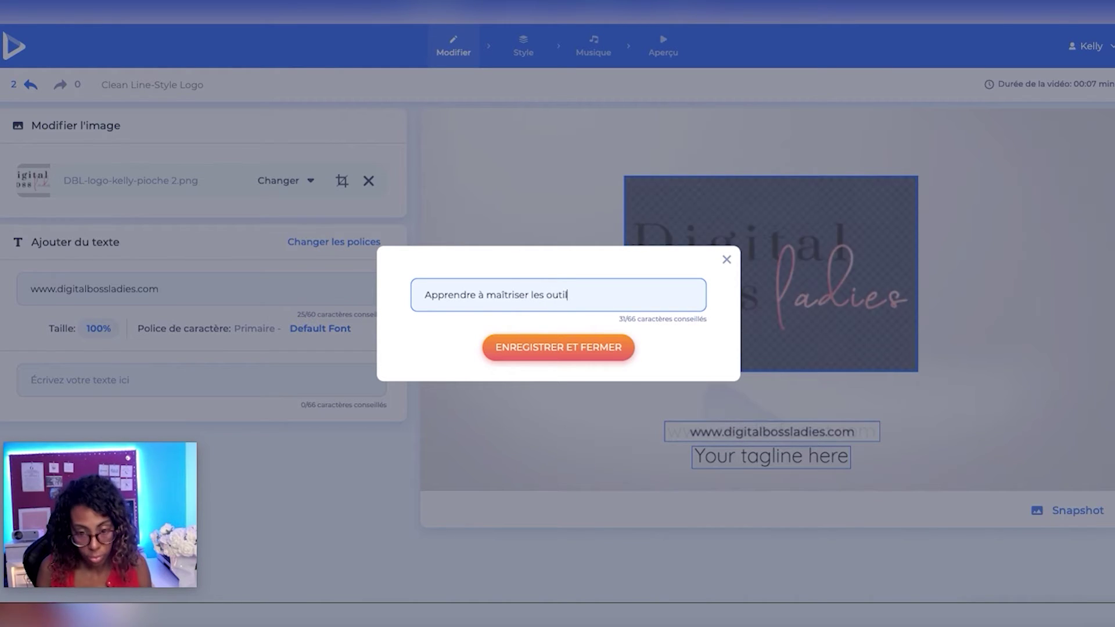
pyautogui.write('s dig')
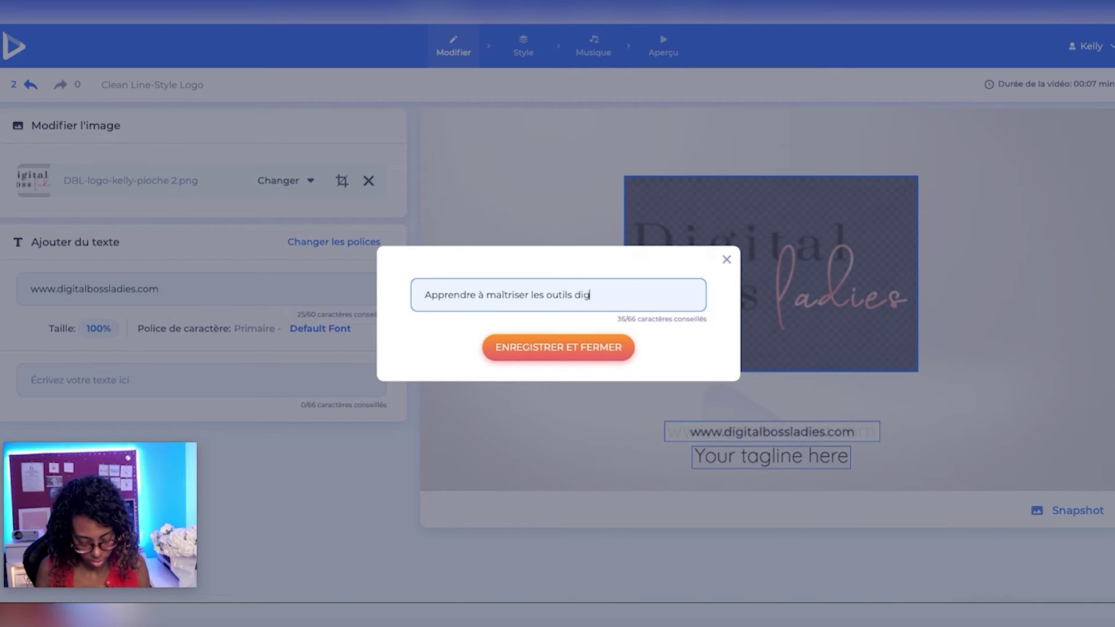
pyautogui.write('itaux')
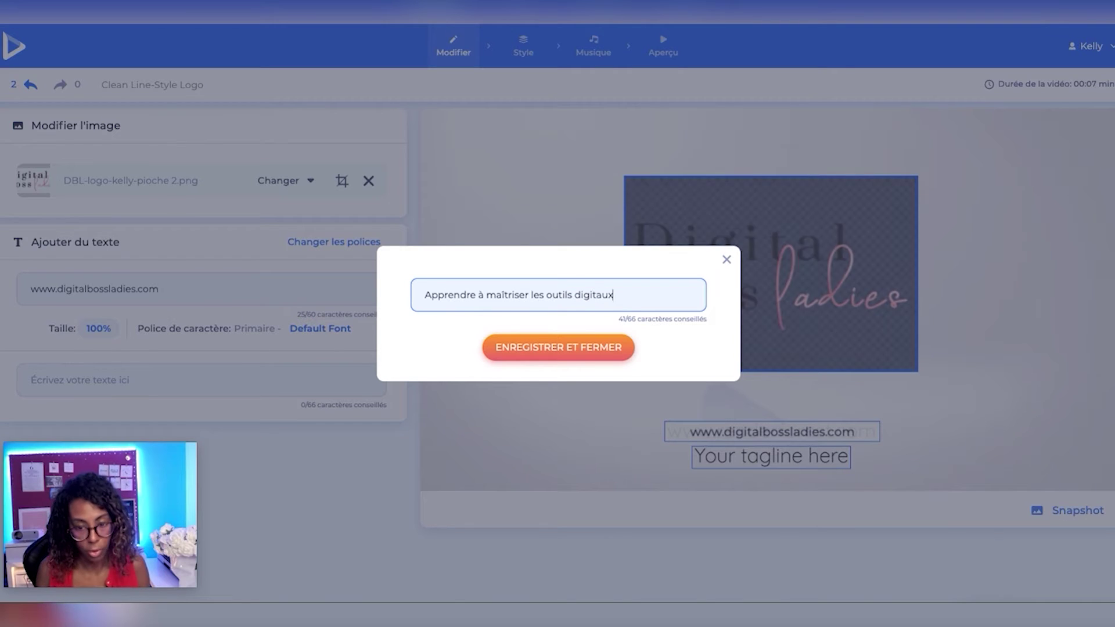
pyautogui.click(515, 349)
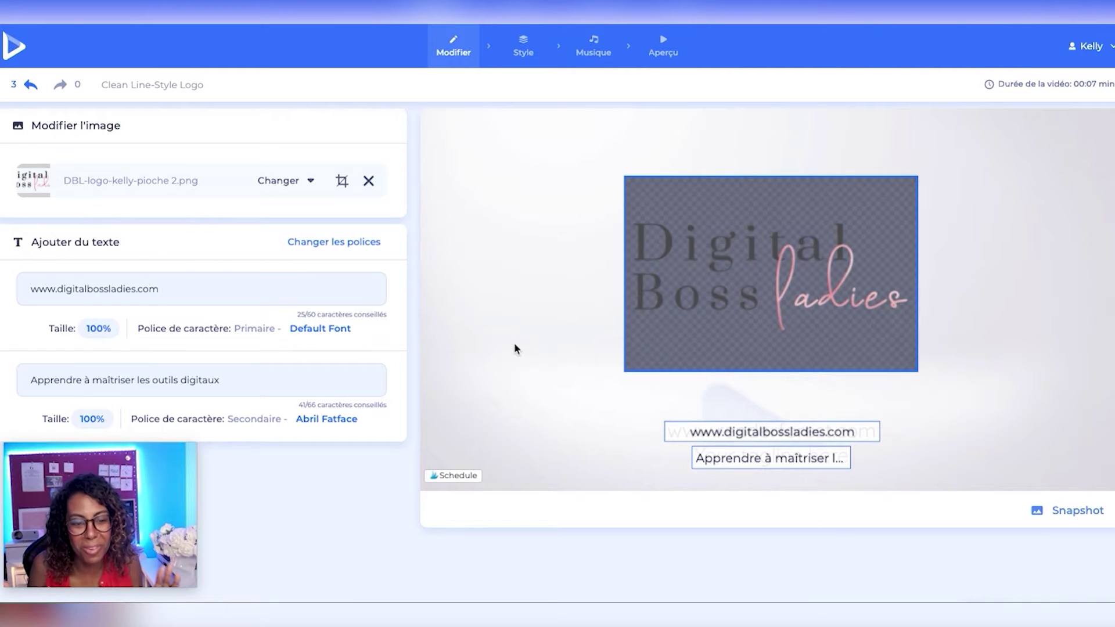
pyautogui.moveTo(515, 348)
pyautogui.mouseDown()
pyautogui.moveTo(707, 416)
pyautogui.moveTo(746, 441)
pyautogui.moveTo(822, 442)
pyautogui.moveTo(707, 273)
pyautogui.mouseUp()
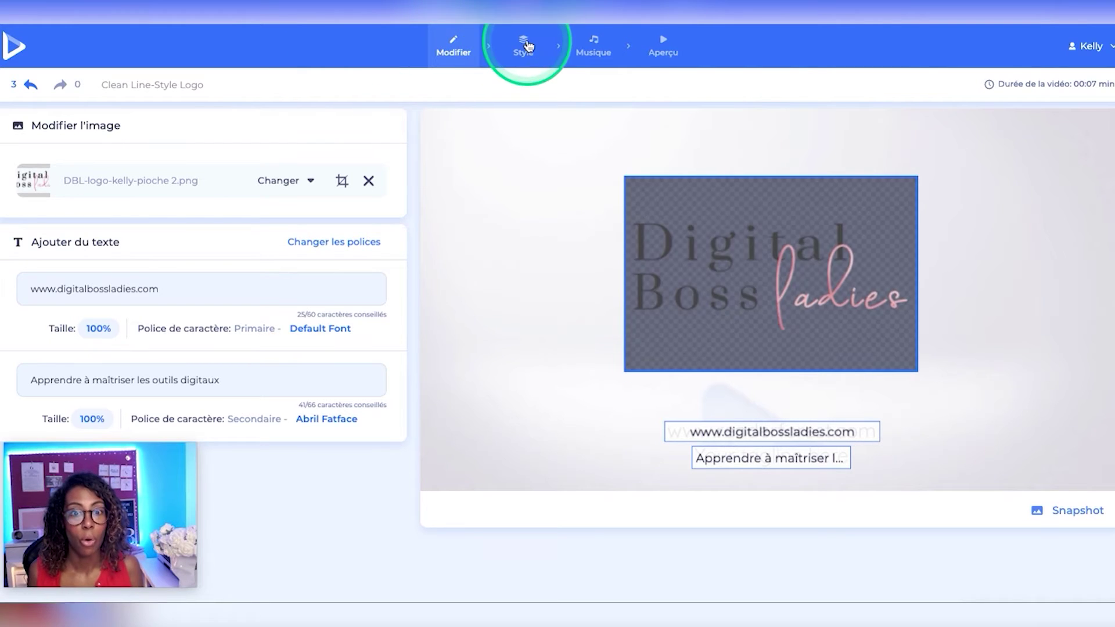
# Step: In the video's style settings, set the primary font to Montserrat
pyautogui.click(528, 46)
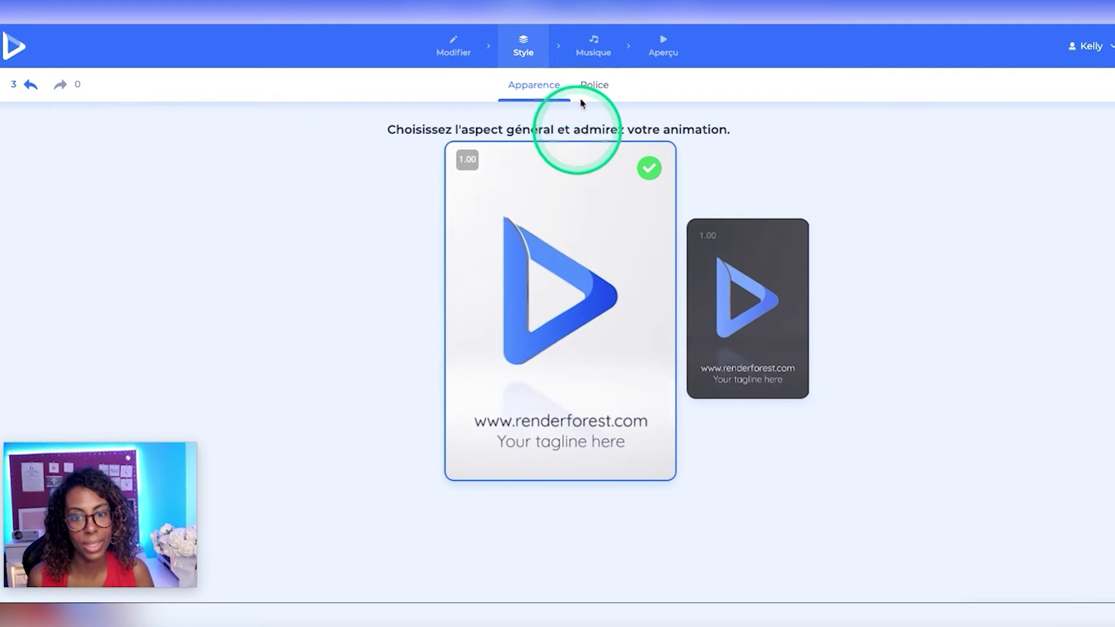
pyautogui.click(593, 87)
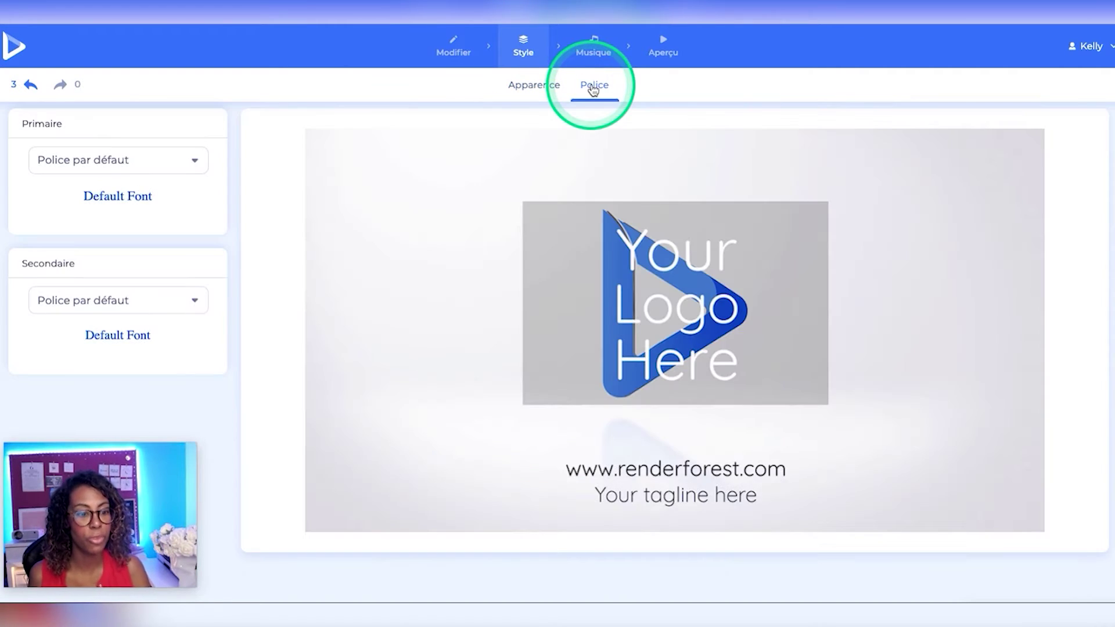
pyautogui.moveTo(455, 242)
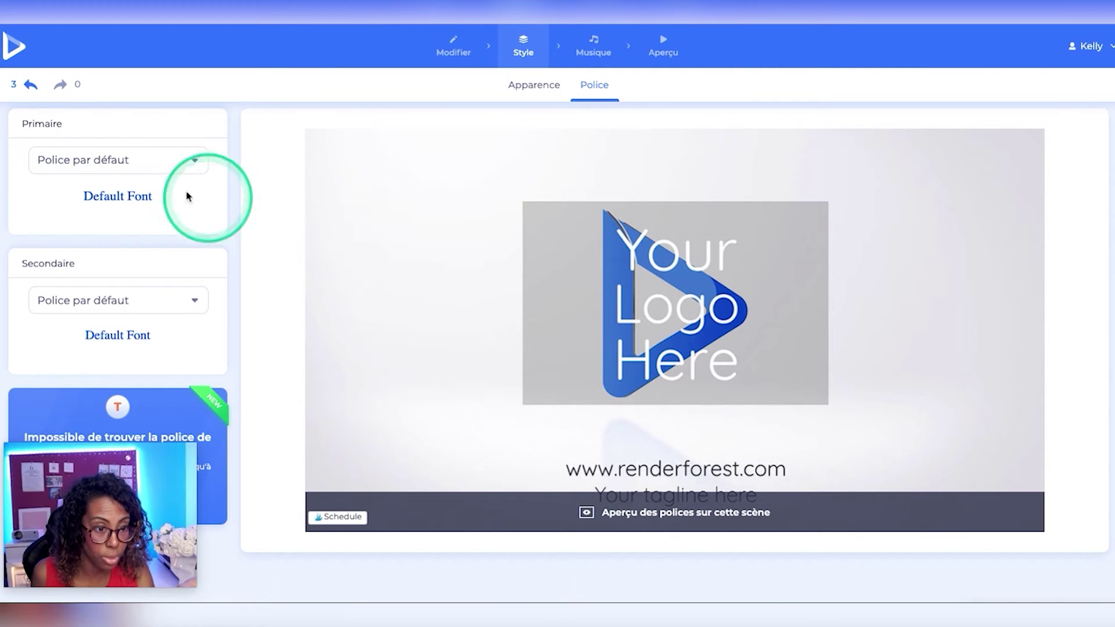
pyautogui.click(165, 171)
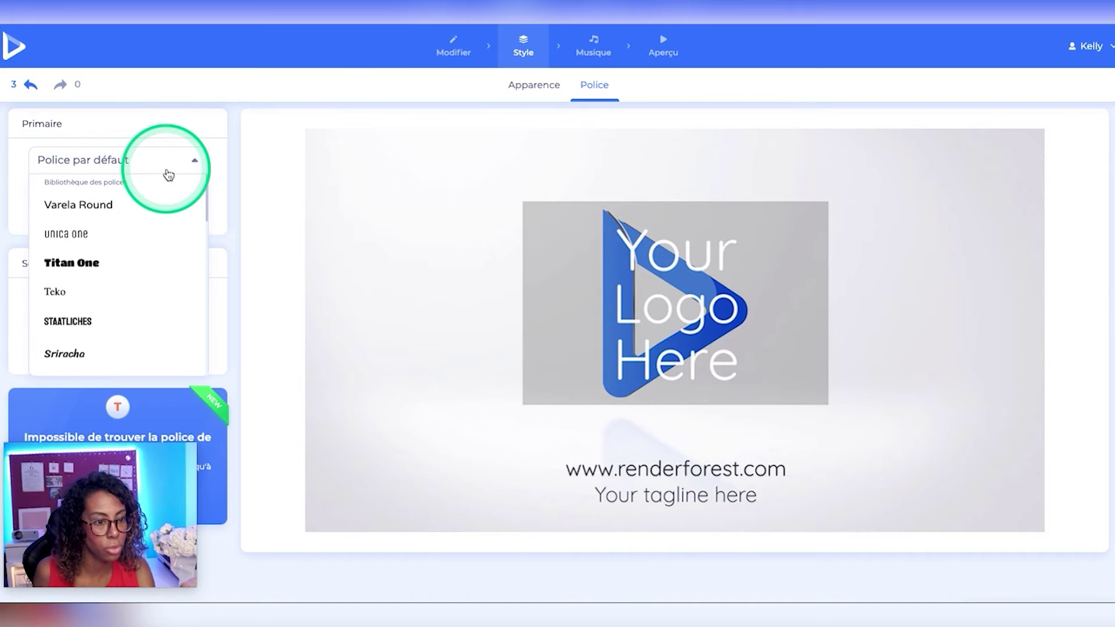
pyautogui.scroll(-2, 147, 255)
pyautogui.scroll(-5, 147, 279)
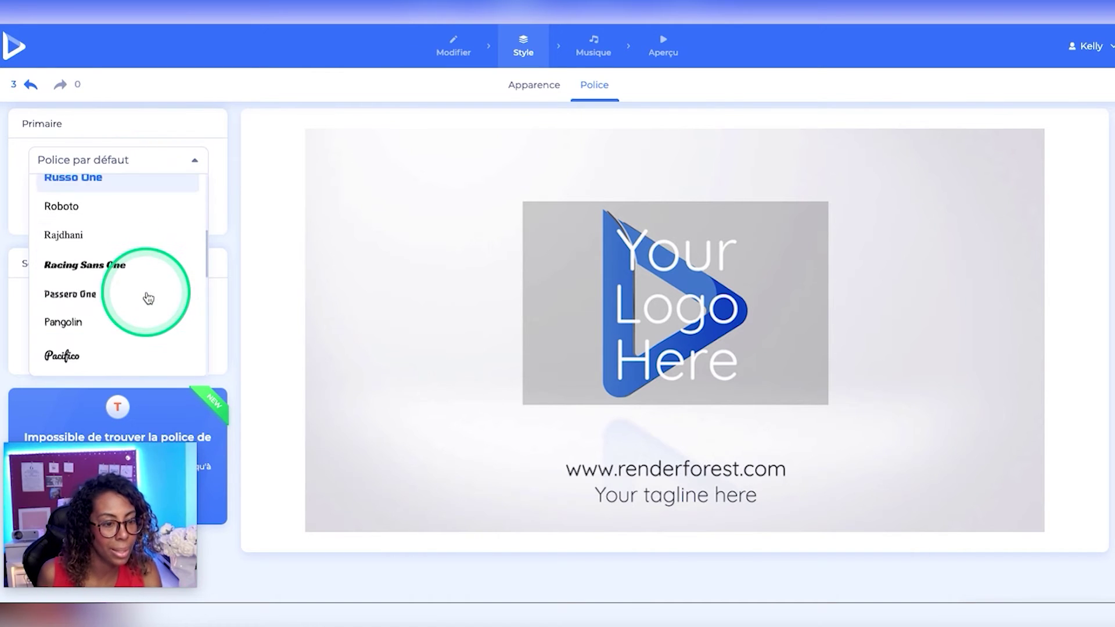
pyautogui.scroll(-3, 161, 288)
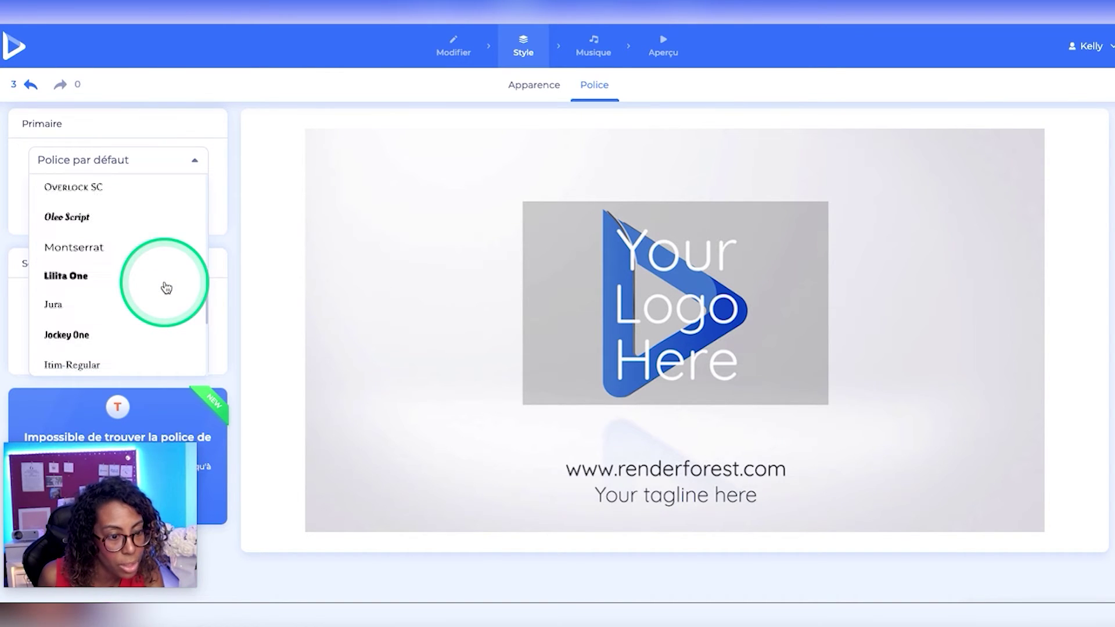
pyautogui.click(96, 251)
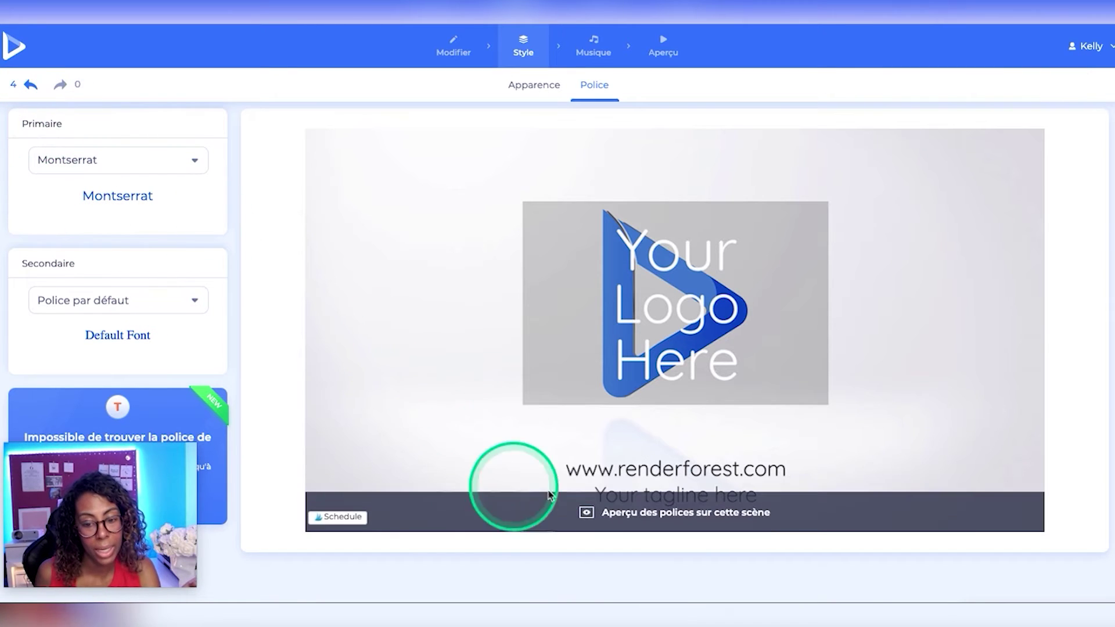
# Step: Set the video's secondary font to Montserrat as well
pyautogui.click(178, 301)
pyautogui.scroll(-3, 151, 371)
pyautogui.scroll(-8, 138, 388)
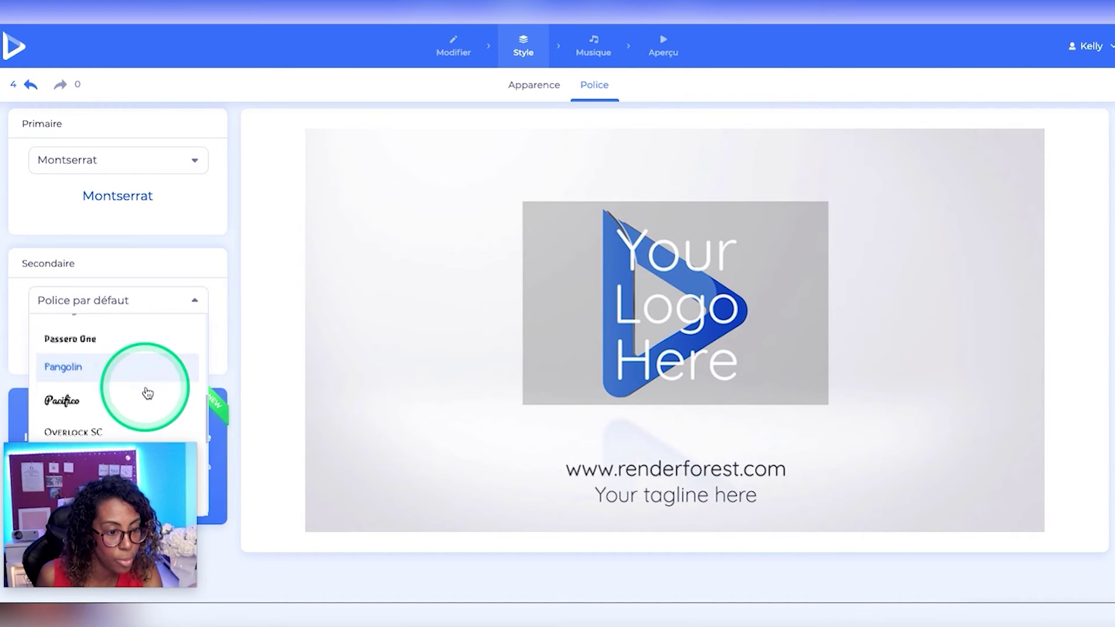
pyautogui.scroll(5, 127, 391)
pyautogui.scroll(-2, 130, 393)
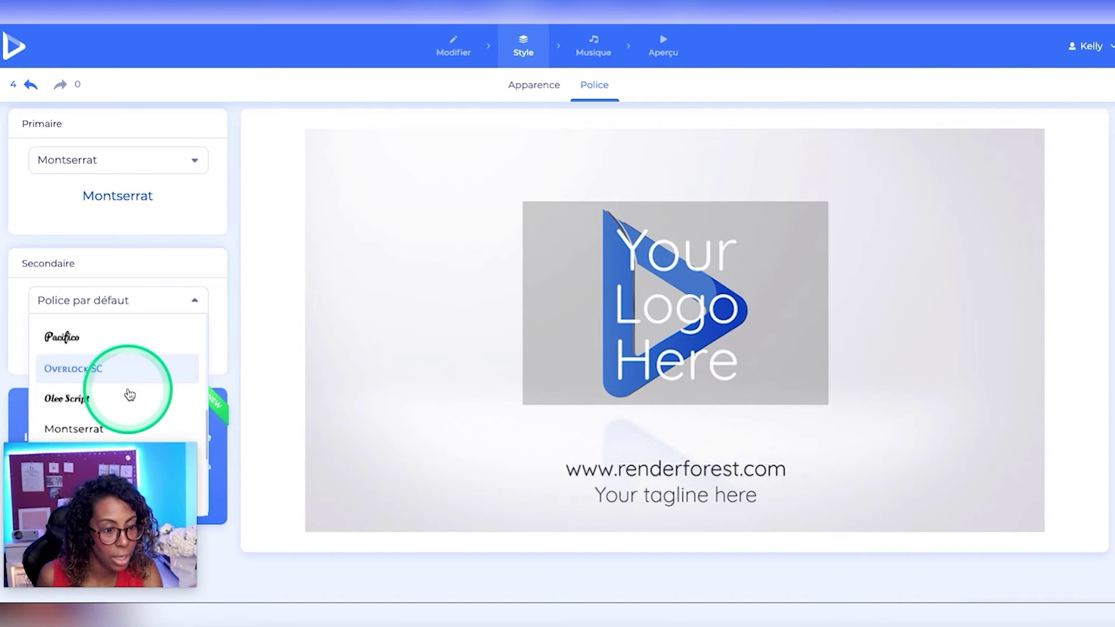
pyautogui.click(124, 403)
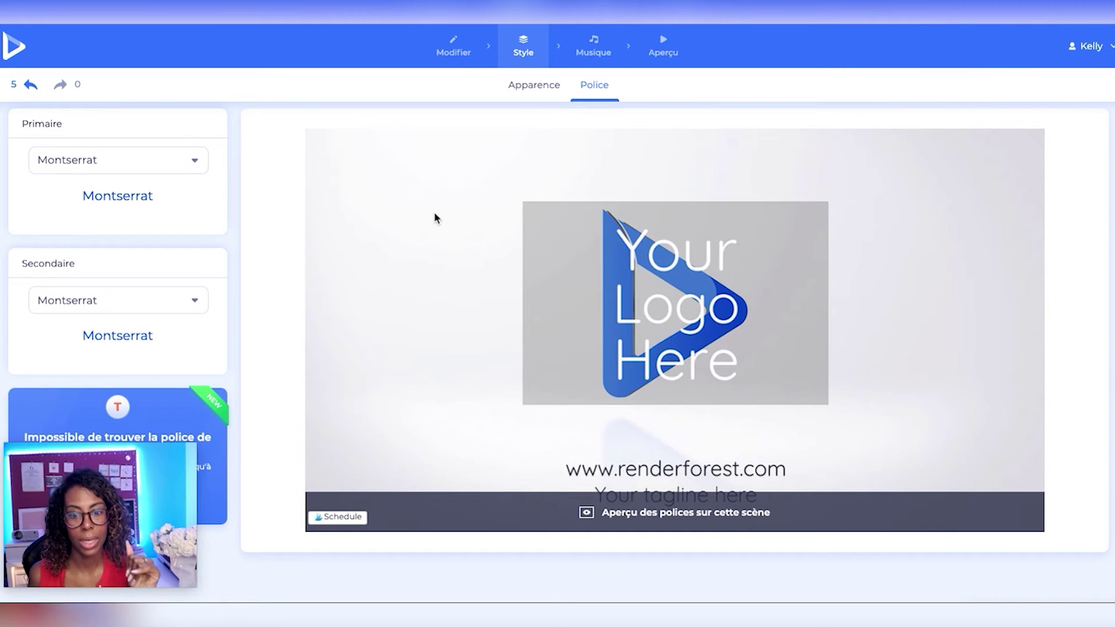
# Step: Keep the default music and proceed through the preview stage to the HD export options, singling out HD 720p
pyautogui.click(593, 43)
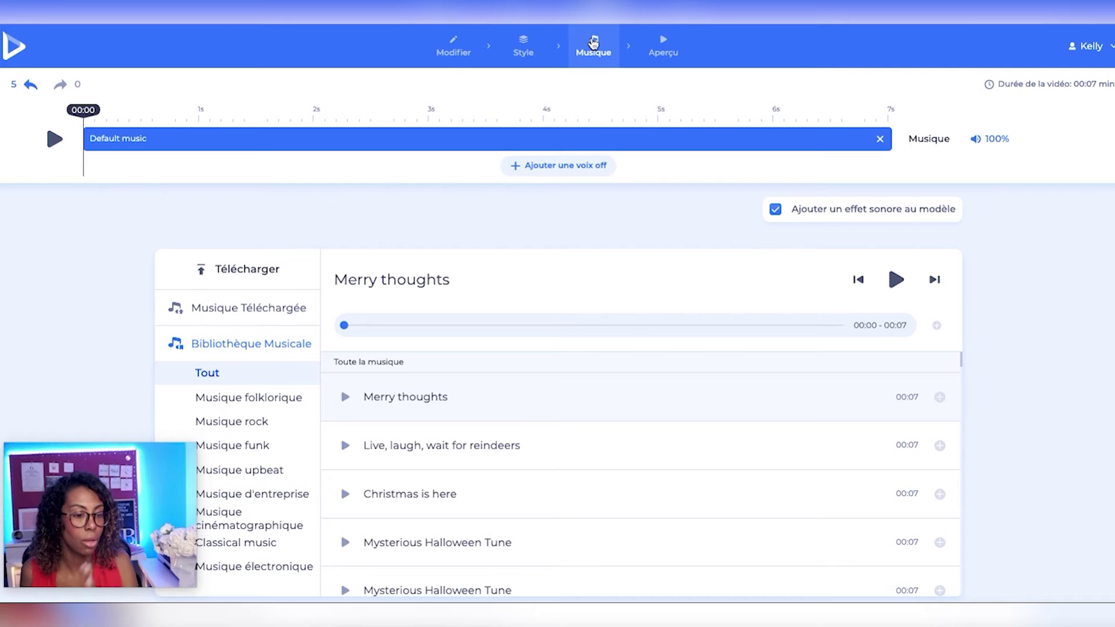
pyautogui.click(594, 43)
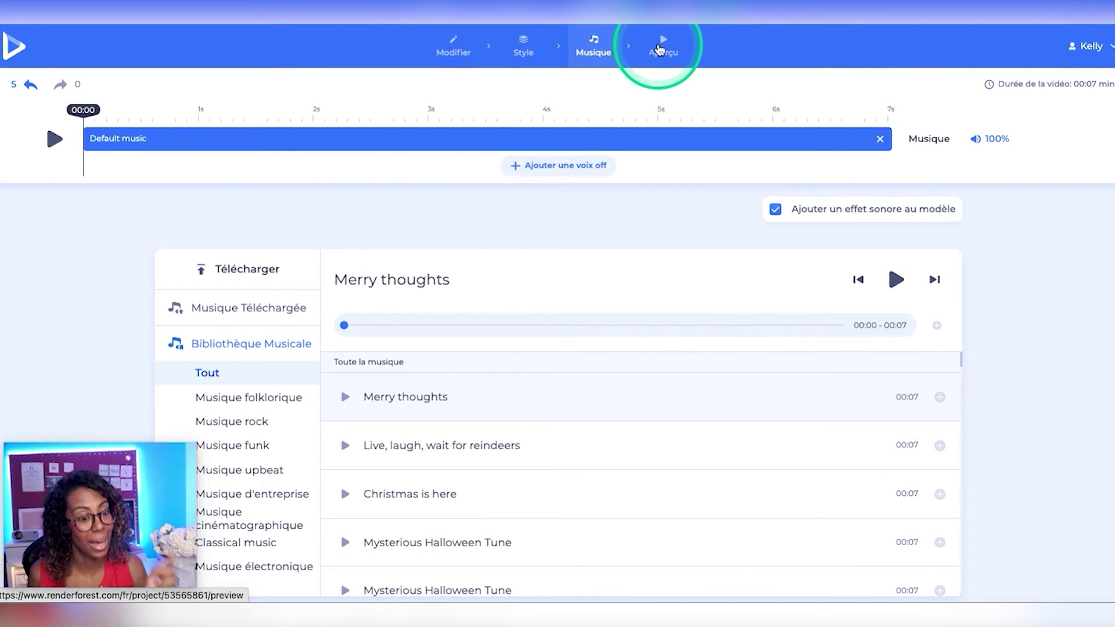
pyautogui.click(660, 49)
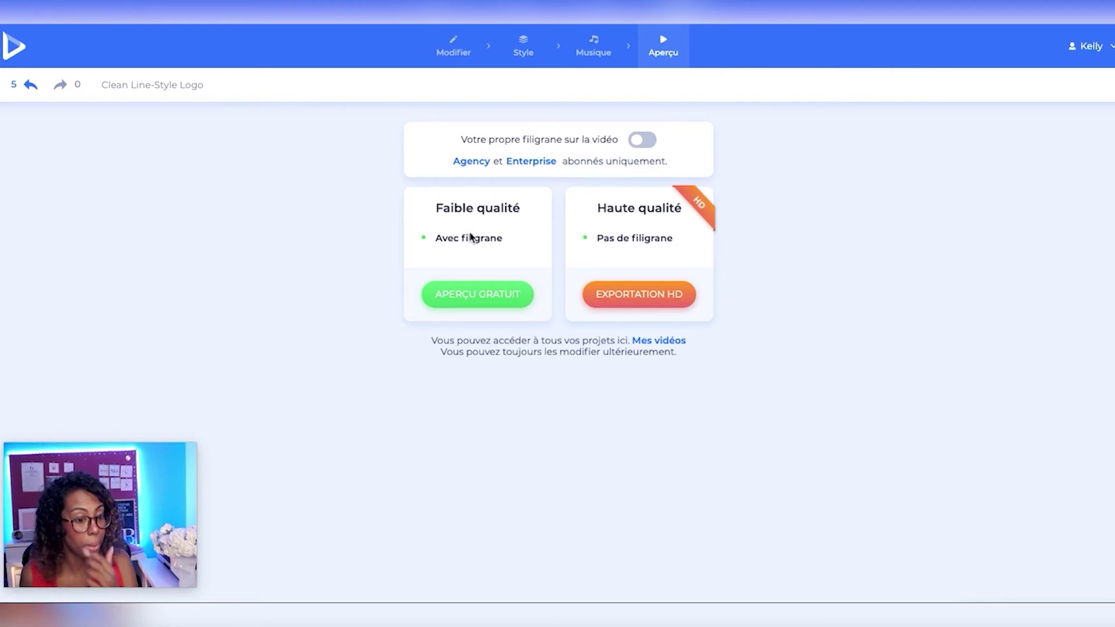
pyautogui.click(631, 294)
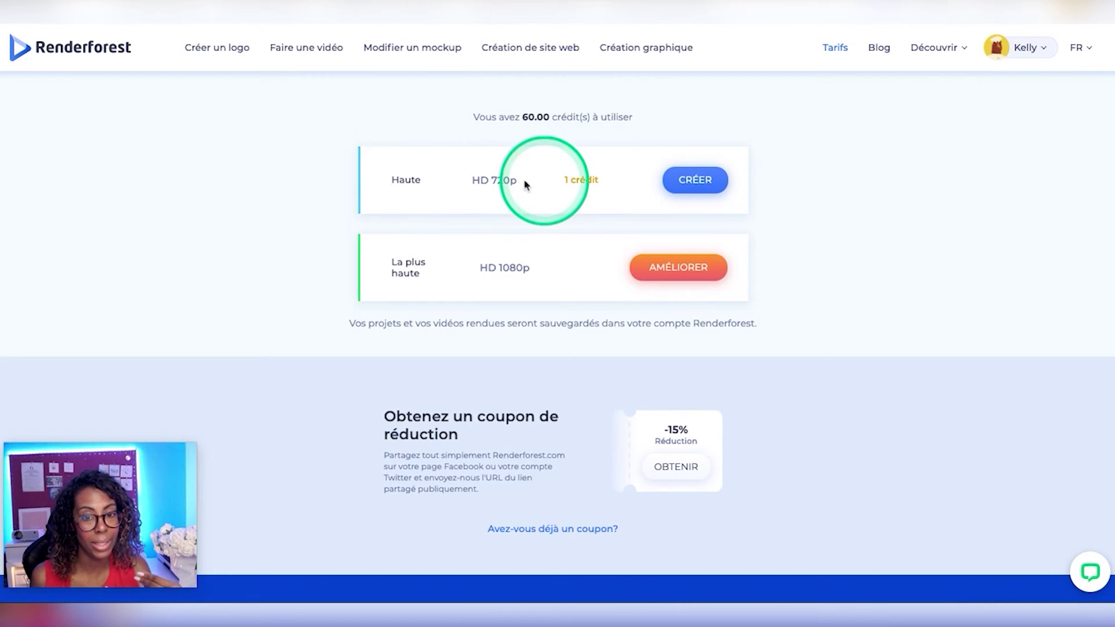
pyautogui.moveTo(472, 177); pyautogui.dragTo(517, 177)
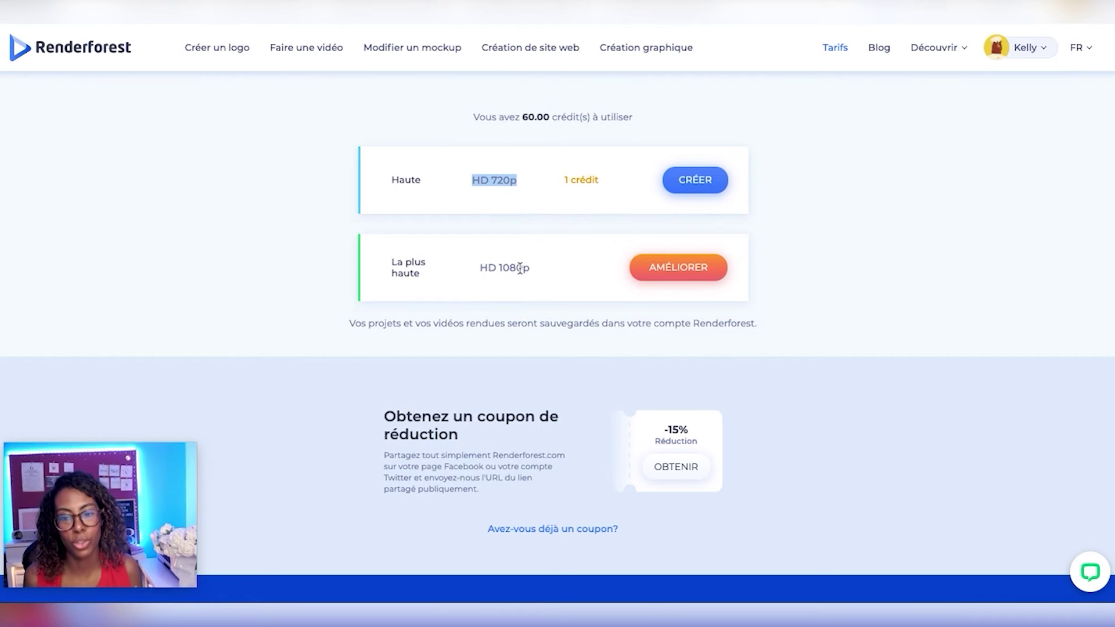
# Step: Follow the upgrade option for HD 1080p and check the account's active subscription
pyautogui.click(659, 267)
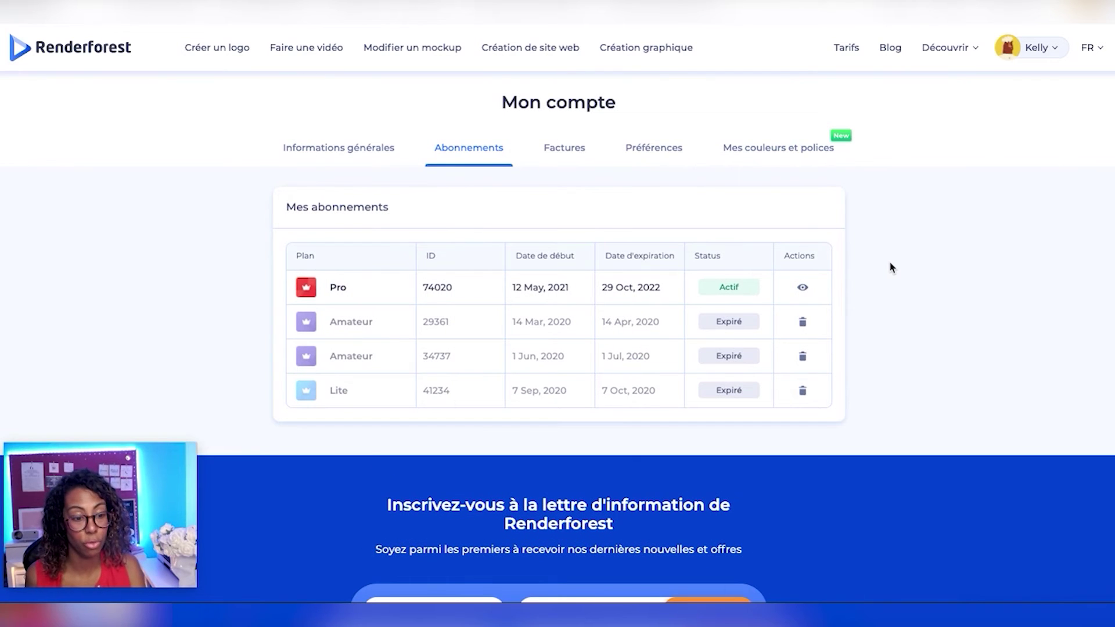
pyautogui.click(796, 279)
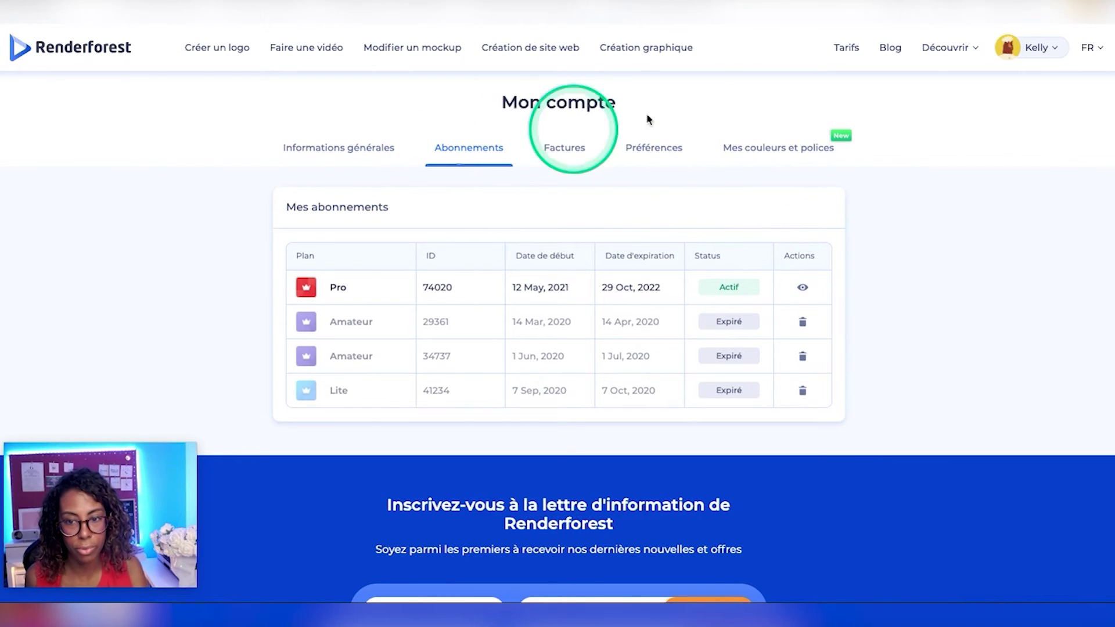
pyautogui.click(1037, 48)
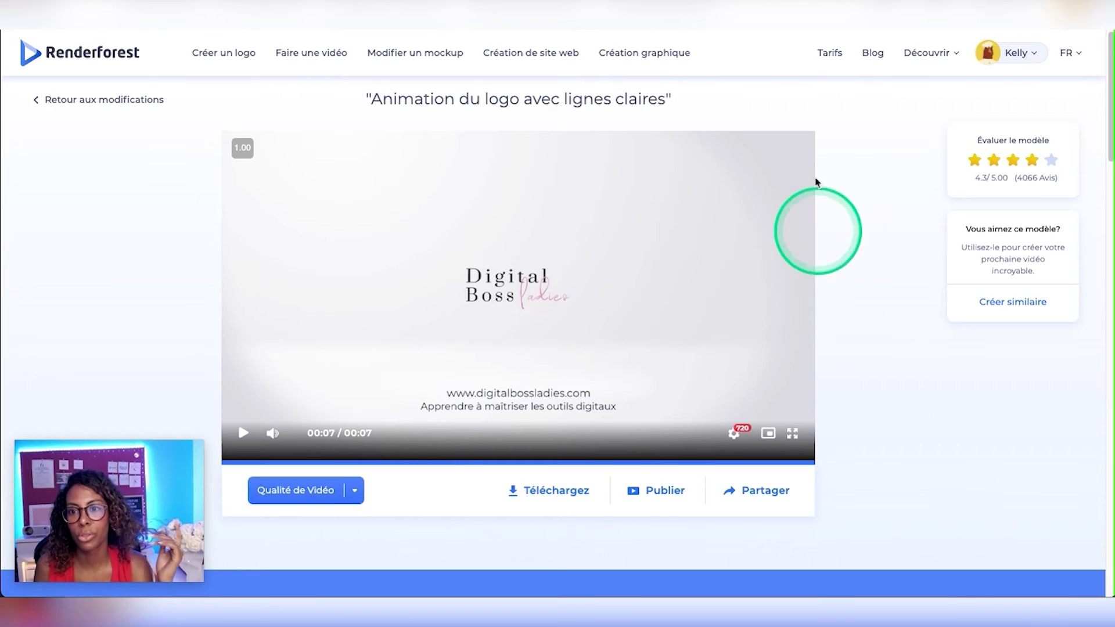
# Step: Open the pricing page and examine the annual subscription plans with their prices, storage and video allowances
pyautogui.click(830, 54)
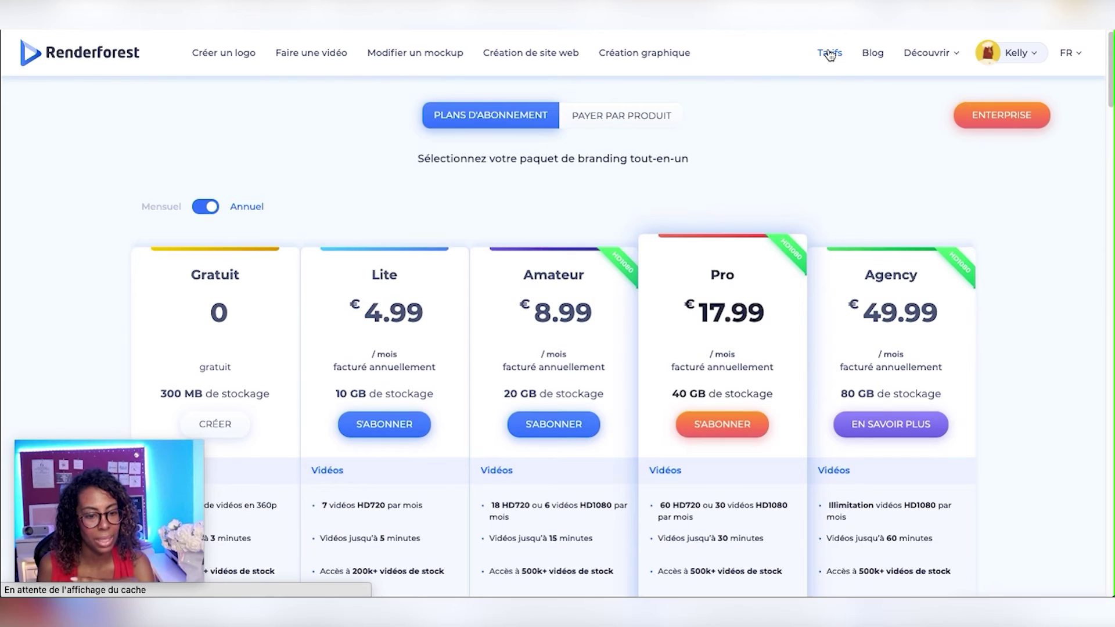
pyautogui.scroll(-1, 981, 233)
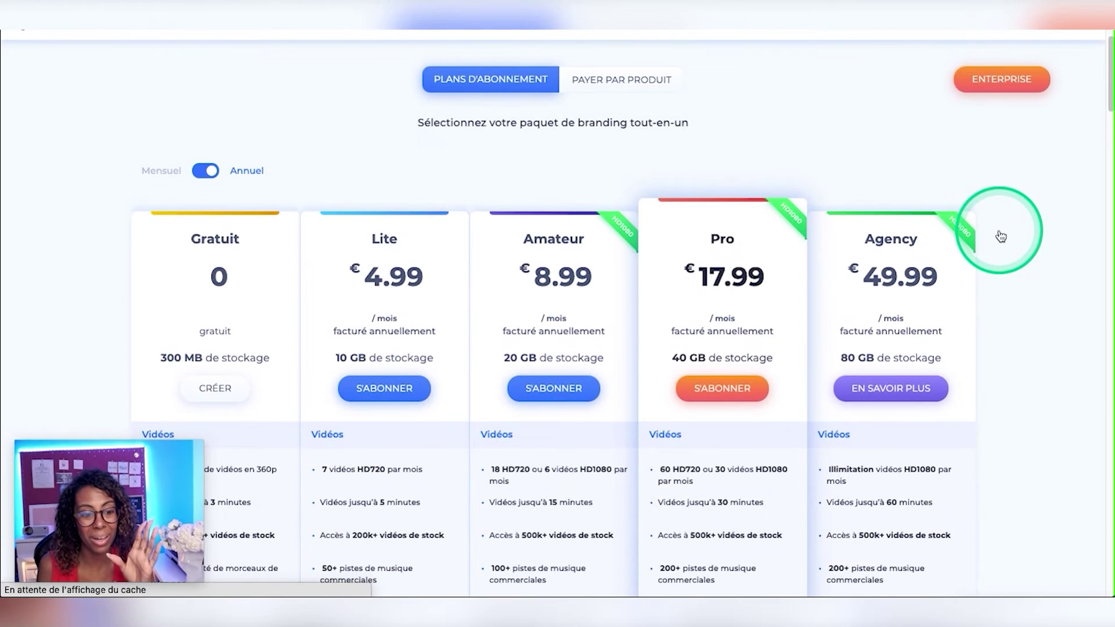
pyautogui.scroll(-2, 1000, 235)
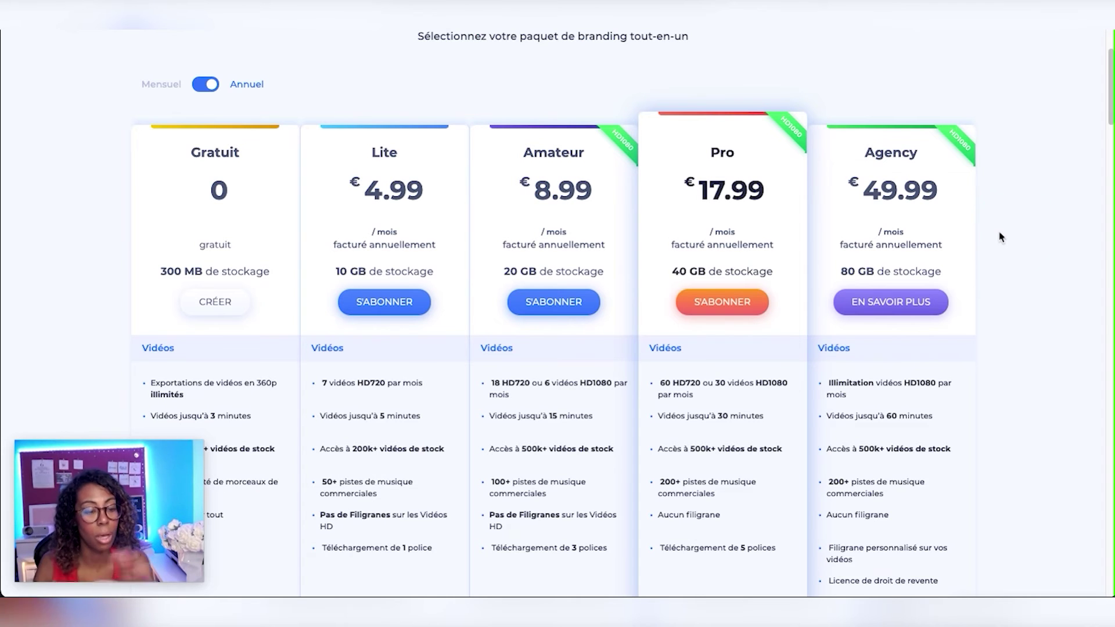
pyautogui.click(1013, 245)
pyautogui.scroll(3, 1014, 245)
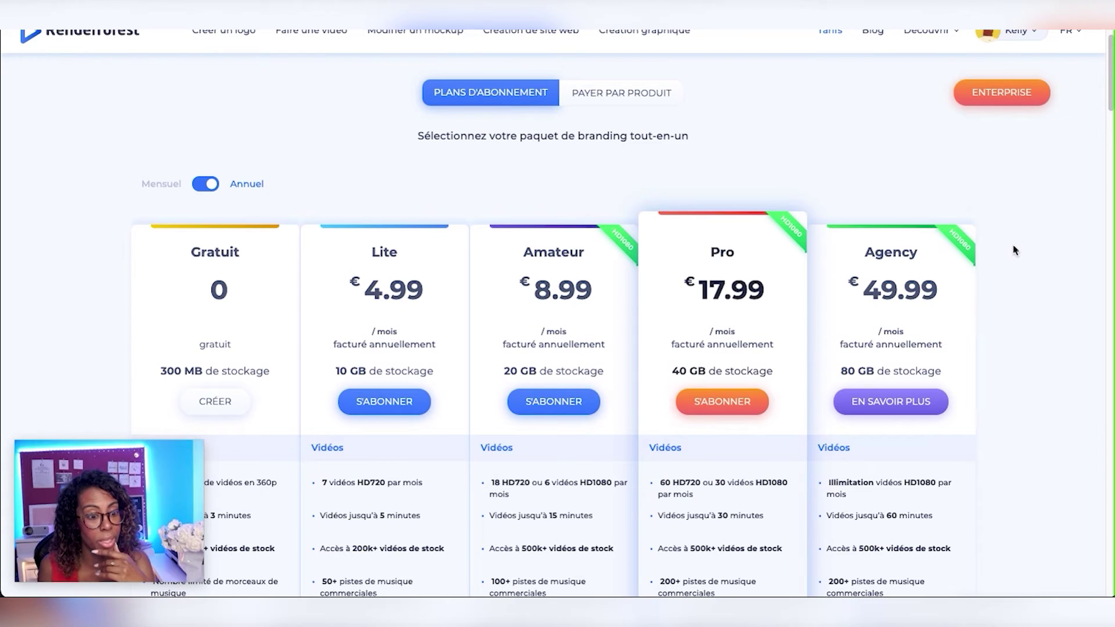
pyautogui.click(1013, 250)
pyautogui.scroll(-1, 1012, 249)
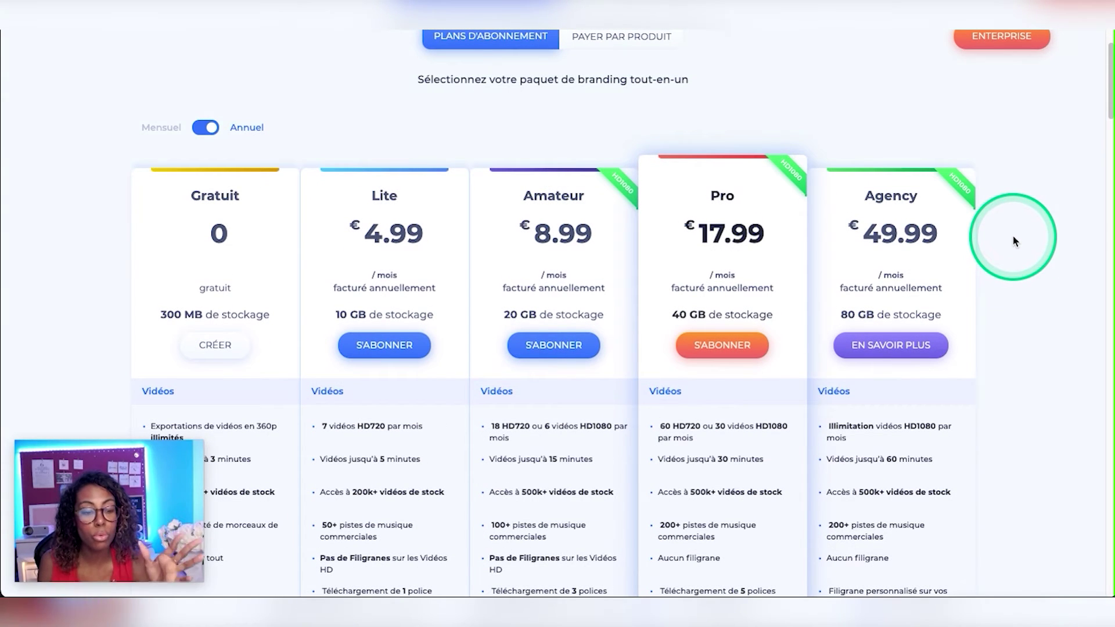
pyautogui.scroll(1, 946, 179)
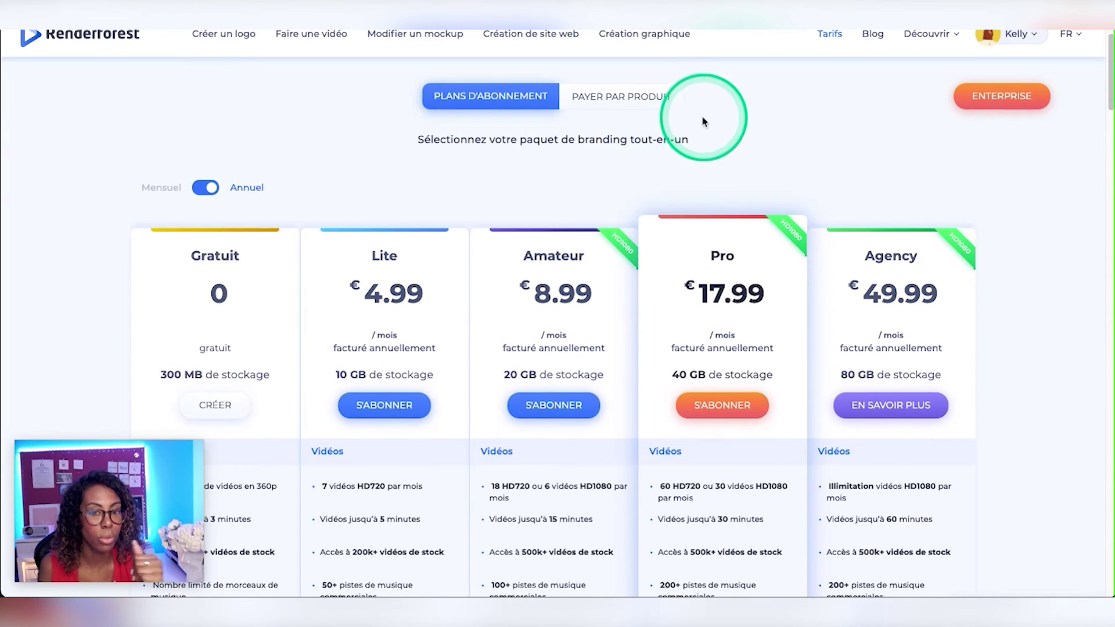
# Step: Examine the pay-per-product prices for the video, logo and mockup makers
pyautogui.click(610, 102)
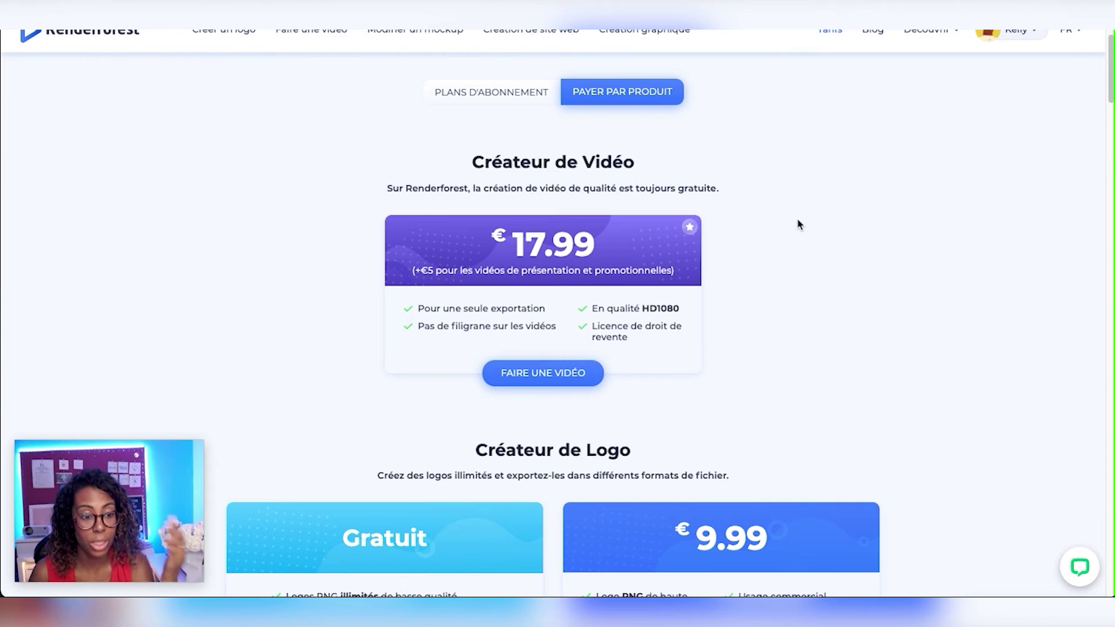
pyautogui.scroll(-1, 798, 221)
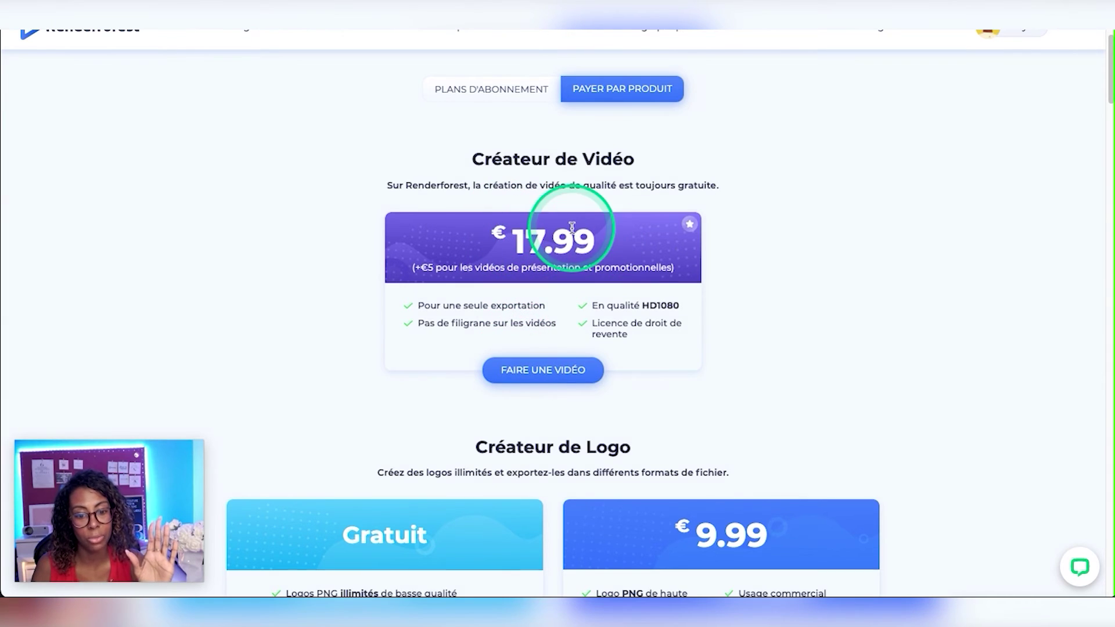
pyautogui.scroll(-2, 581, 244)
pyautogui.scroll(-1, 664, 243)
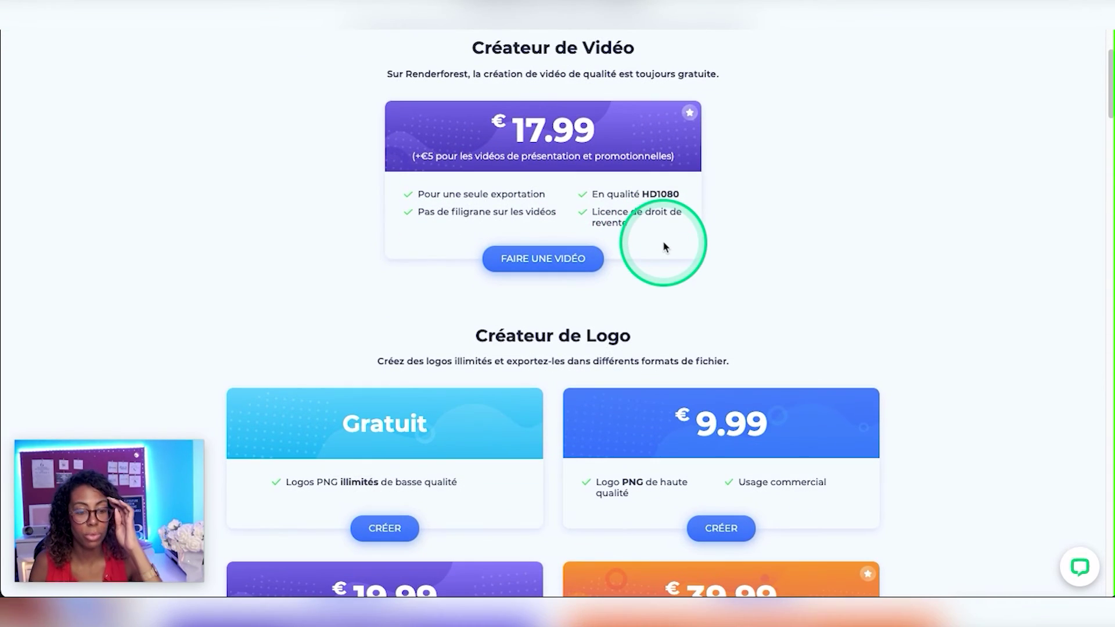
pyautogui.scroll(-2, 665, 244)
pyautogui.scroll(-3, 586, 244)
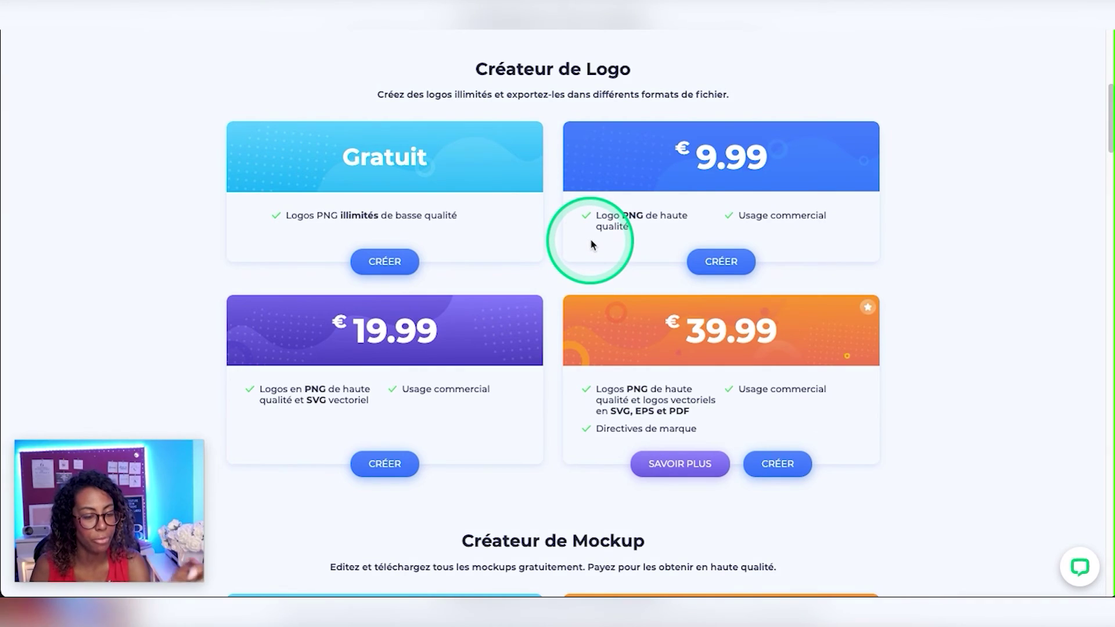
pyautogui.scroll(-1, 590, 259)
pyautogui.scroll(-2, 593, 270)
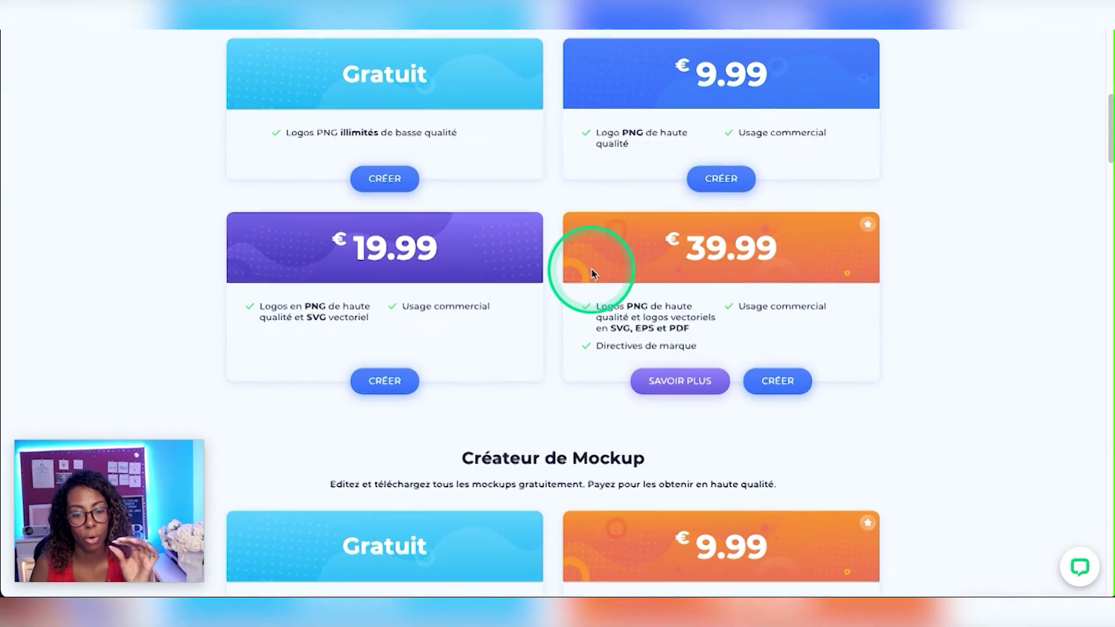
pyautogui.scroll(2, 593, 273)
pyautogui.scroll(8, 594, 273)
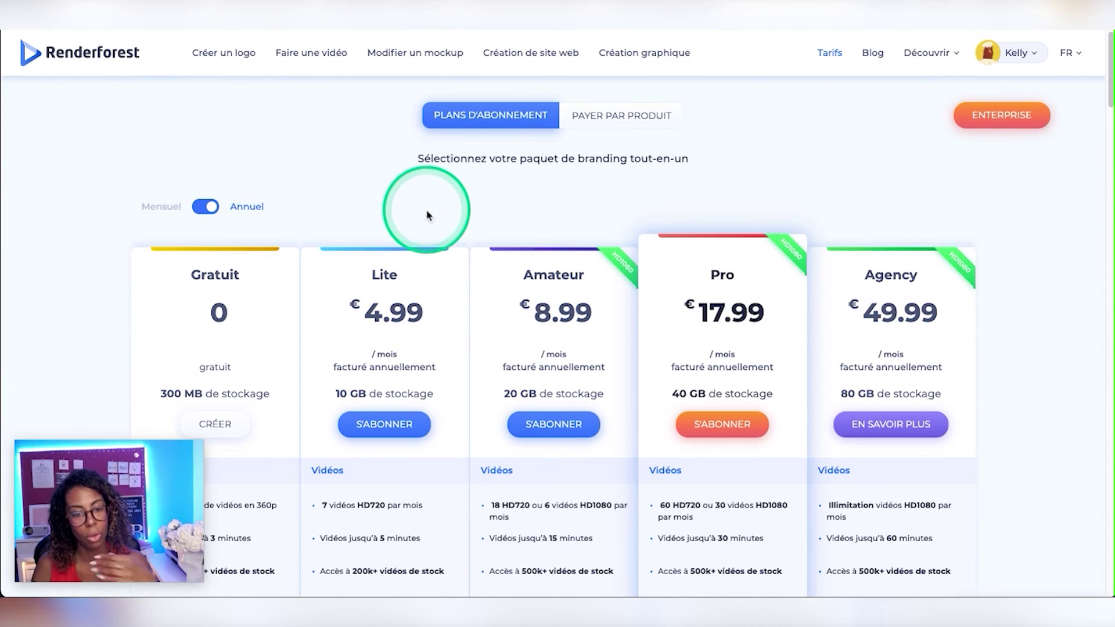
# Step: Compare the video export limits, durations and watermark conditions across the annual subscription plans
pyautogui.scroll(-2, 427, 215)
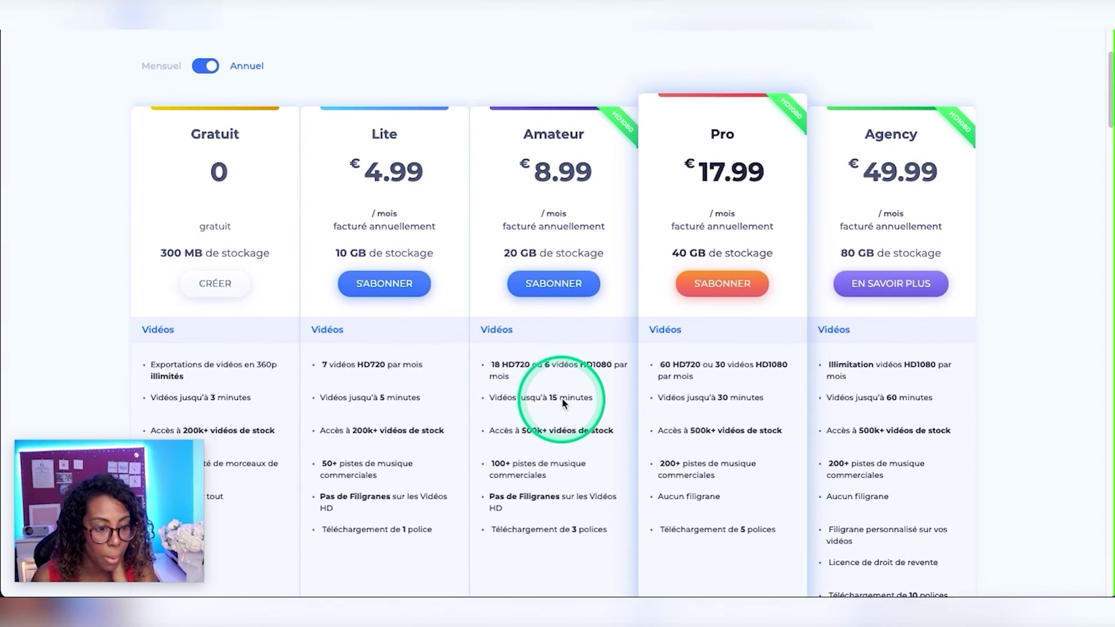
pyautogui.scroll(-1, 569, 395)
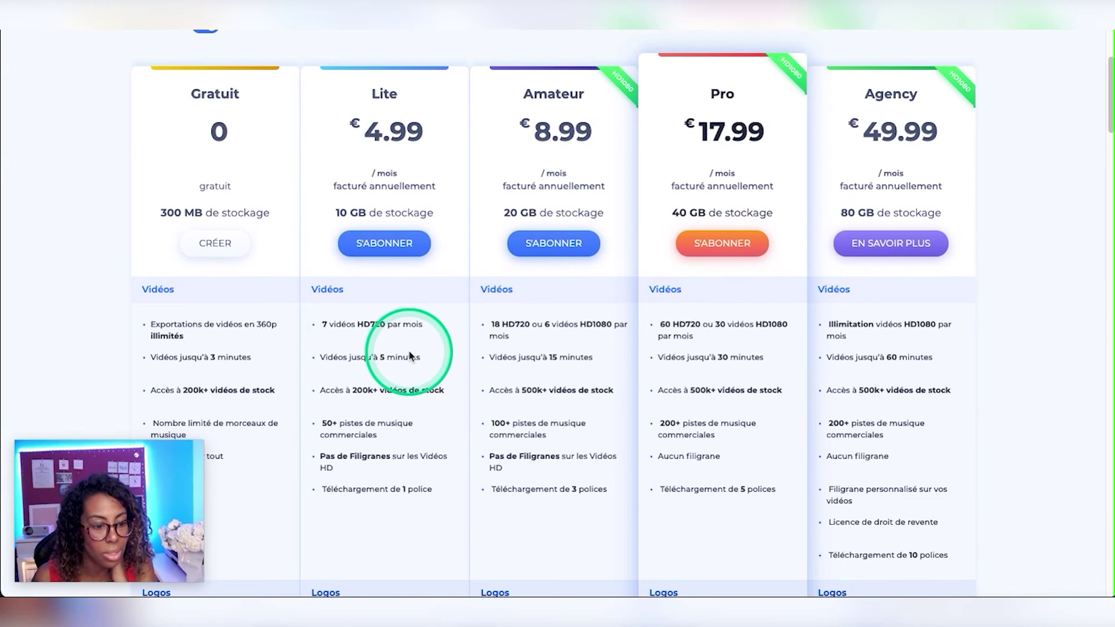